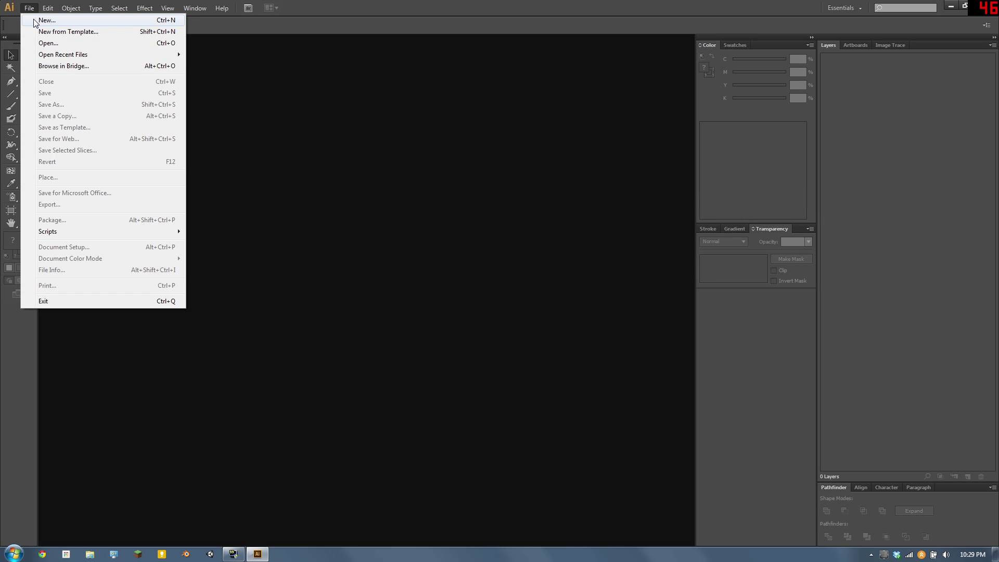
Step: Create a new 512 x 512 px document with one artboard in CMYK color mode
{"action": "left_click", "coordinate": [46, 20]}
{"action": "left_click", "coordinate": [319, 176]}
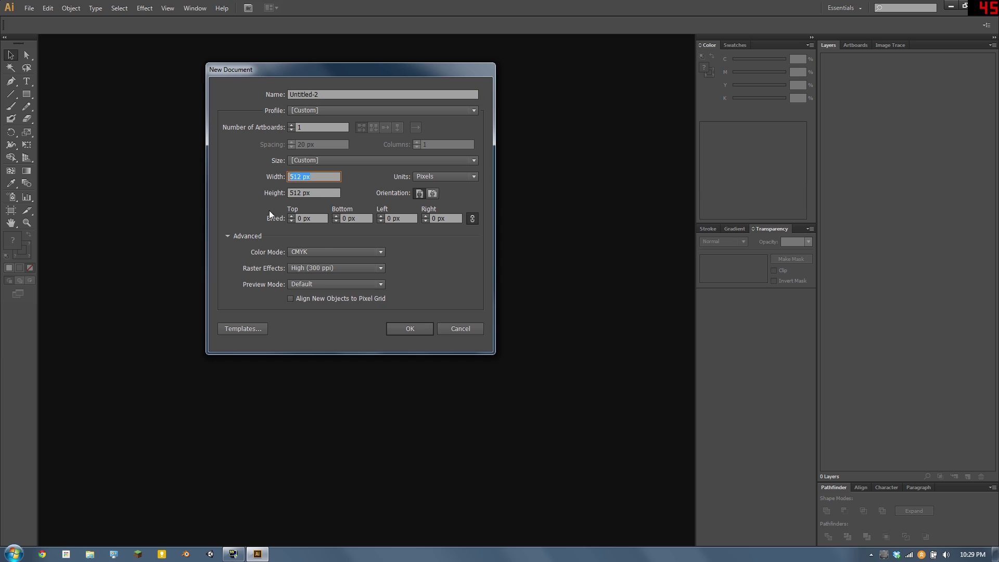
{"action": "left_click", "coordinate": [423, 330]}
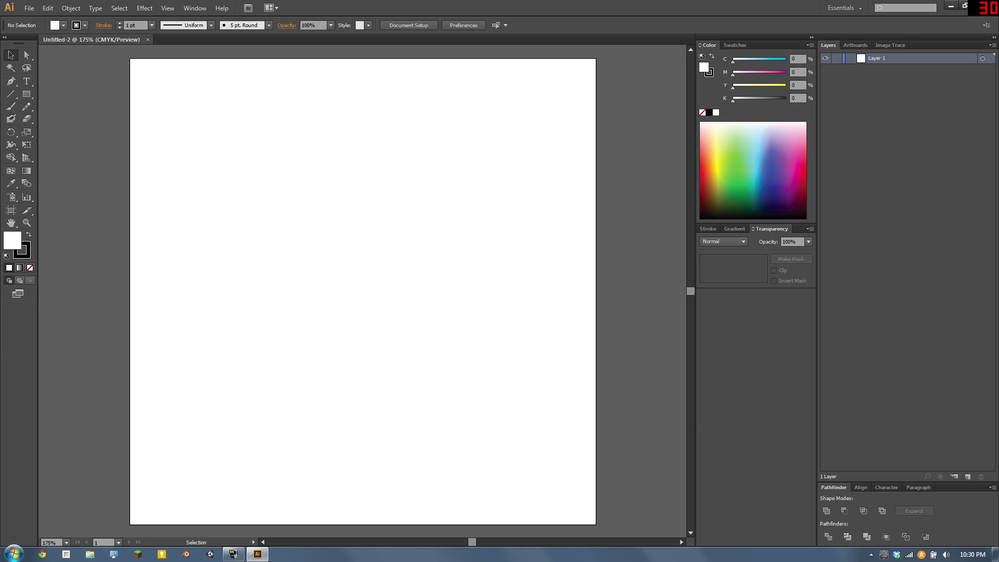
Step: Create a vertical line segment with a length of 512 px and an angle of 90°
{"action": "left_click", "coordinate": [10, 93]}
{"action": "left_click", "coordinate": [242, 168]}
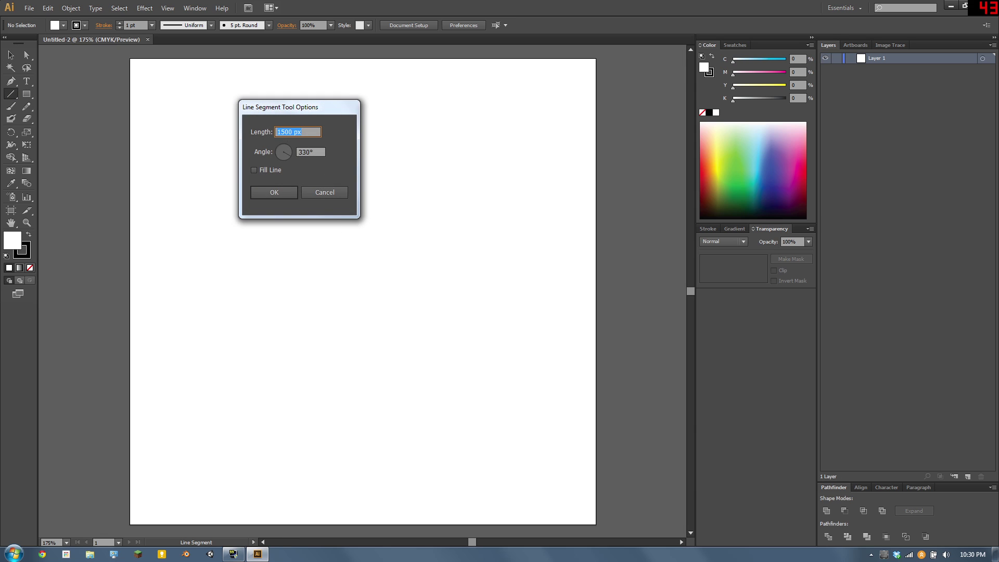
{"action": "key", "text": "Tab"}
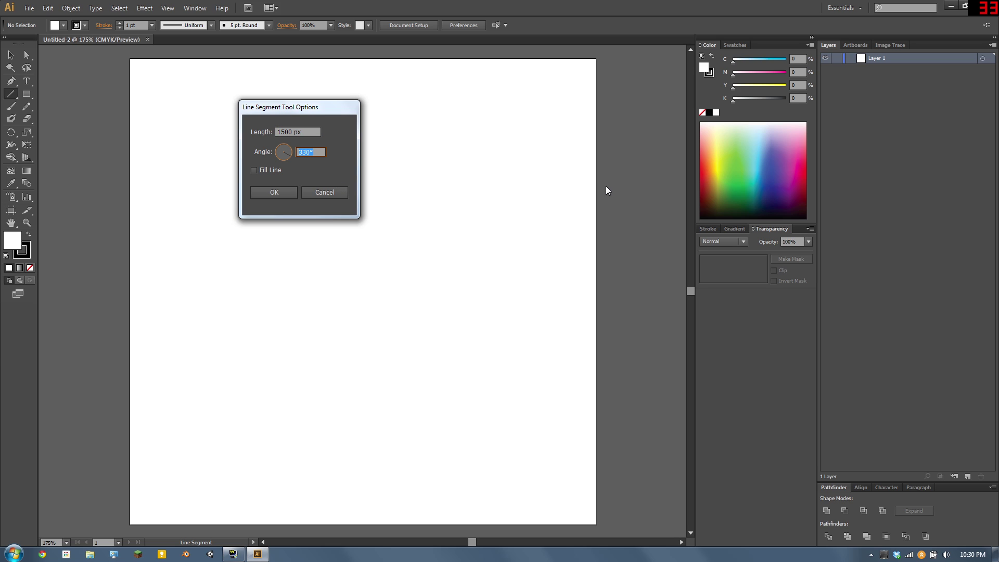
{"action": "type", "text": "90"}
{"action": "left_click", "coordinate": [319, 133]}
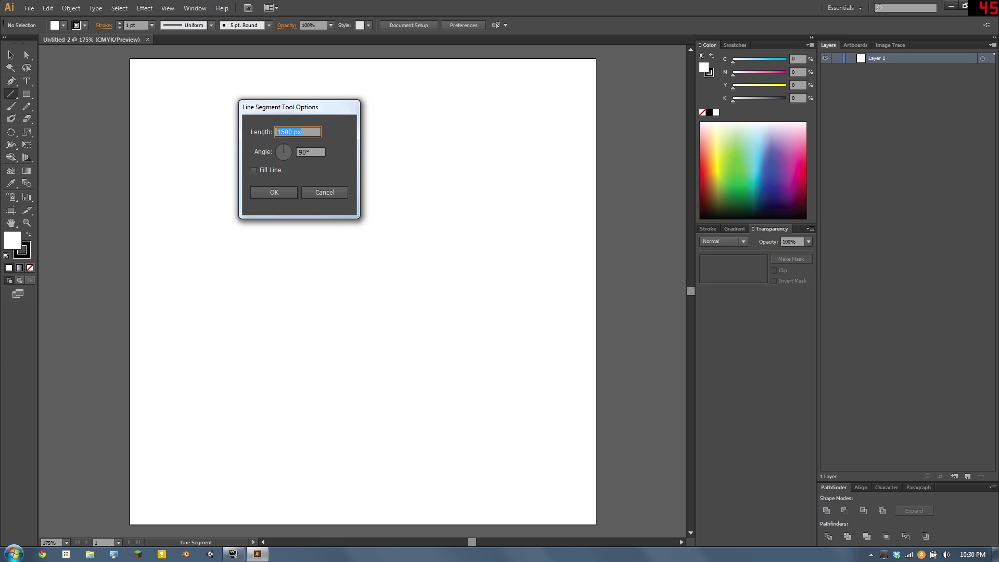
{"action": "type", "text": "512"}
{"action": "key", "text": "Return"}
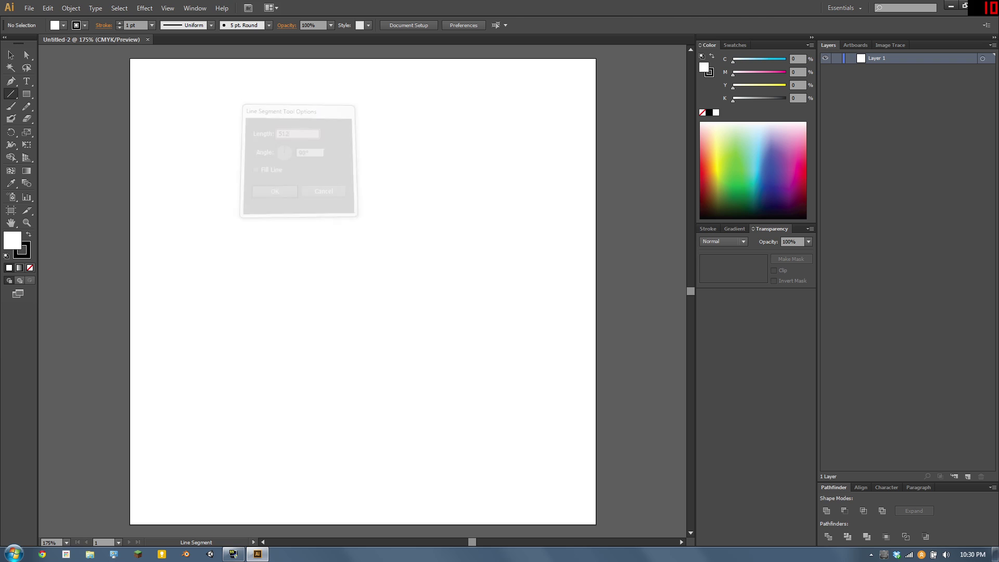
Step: Align the vertical line to the artboard's left edge and center it vertically on the artboard, then deselect it
{"action": "left_click", "coordinate": [10, 54]}
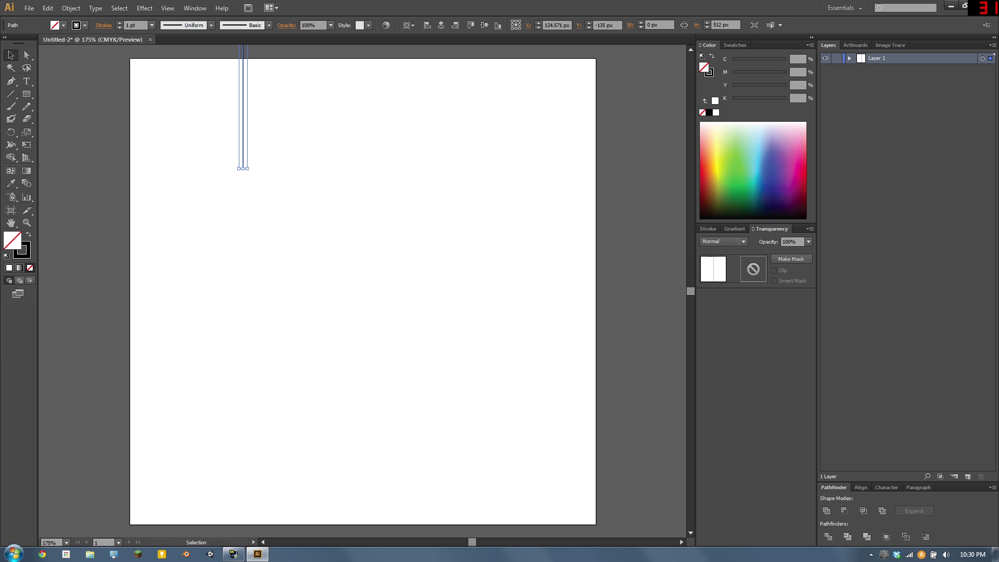
{"action": "left_click", "coordinate": [859, 488]}
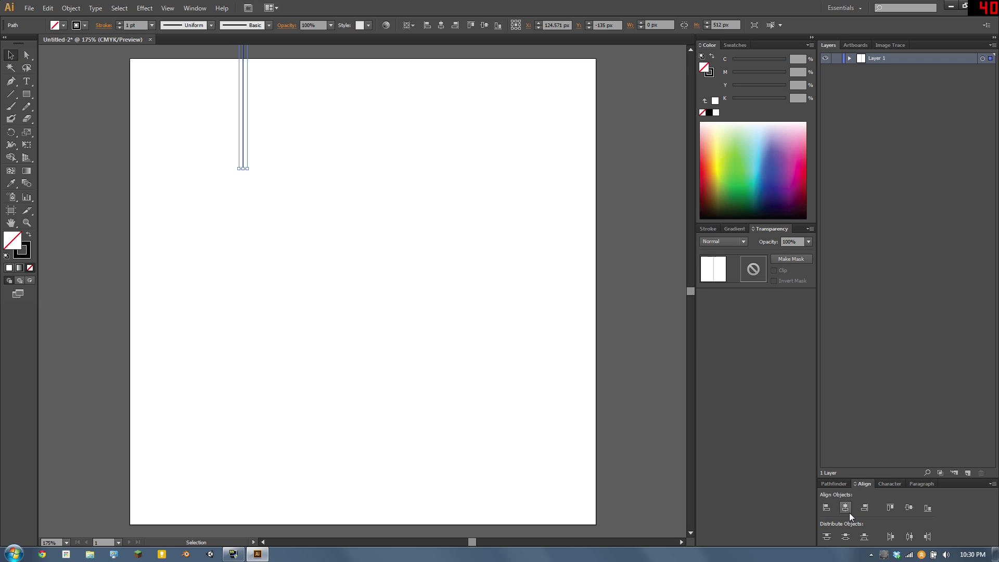
{"action": "left_click", "coordinate": [827, 507]}
{"action": "left_click", "coordinate": [908, 509]}
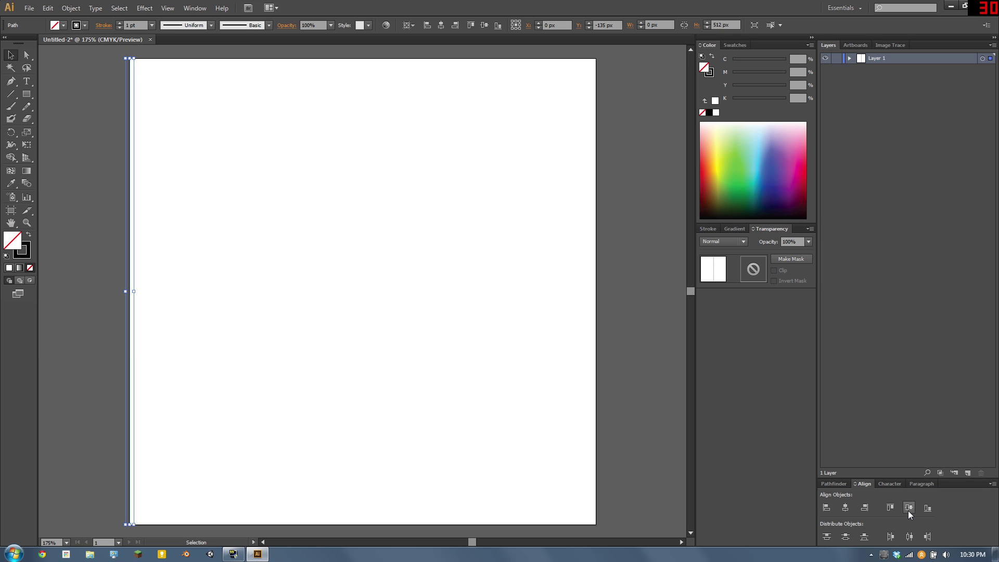
{"action": "key", "text": "ctrl+shift+a"}
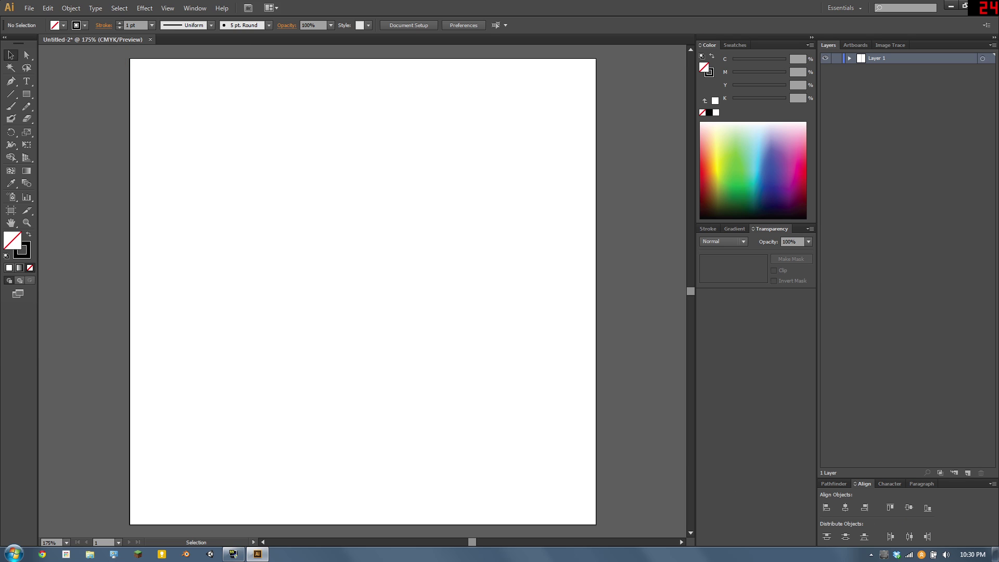
Step: Select the vertical line and make a copy moved 16 px horizontally
{"action": "key", "text": "ctrl+a"}
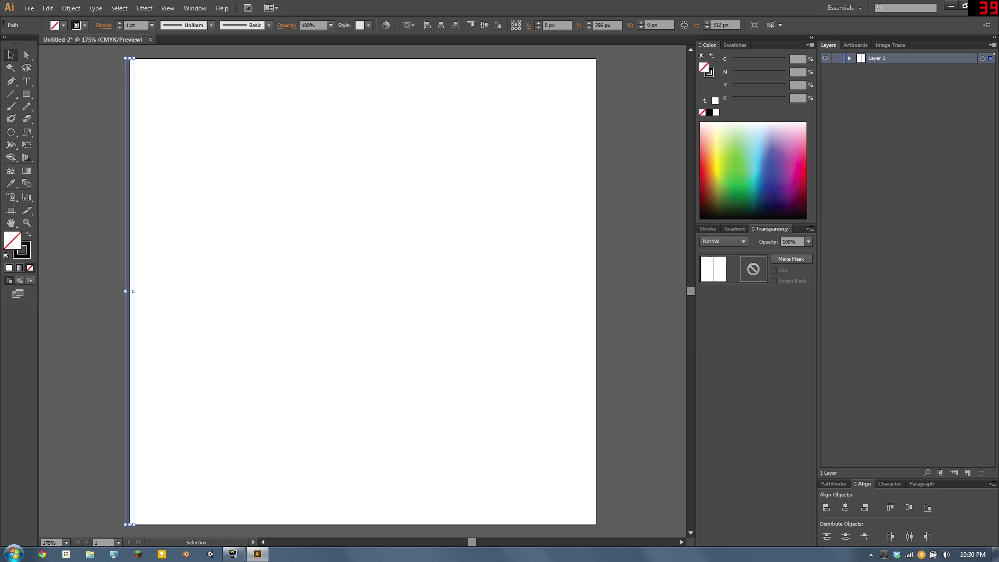
{"action": "key", "text": "Return"}
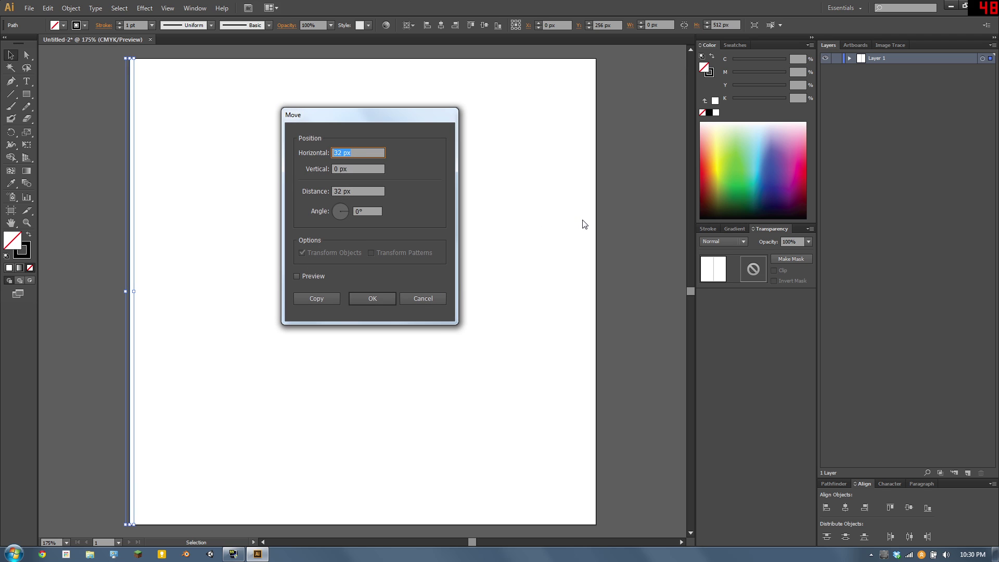
{"action": "type", "text": "16"}
{"action": "left_click", "coordinate": [317, 298]}
Step: Repeat the 16 px copy until vertical lines fill the artboard's full width, then deselect everything
{"action": "key", "text": "ctrl+d"}
{"action": "key", "text": "ctrl+d"}
{"action": "key", "text": "ctrl+d"}
{"action": "key", "text": "ctrl+d"}
{"action": "key", "text": "ctrl+d"}
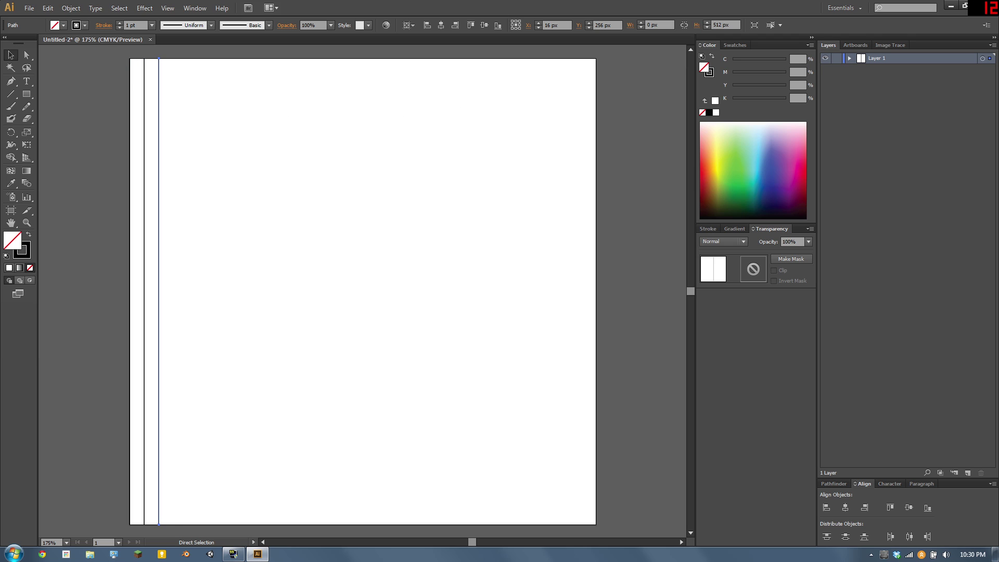
{"action": "key", "text": "ctrl+d"}
{"action": "key", "text": "ctrl+d"}
{"action": "key", "text": "ctrl+d"}
{"action": "key", "text": "ctrl+d"}
{"action": "key", "text": "ctrl+d"}
{"action": "key", "text": "ctrl+d"}
{"action": "key", "text": "ctrl+d"}
{"action": "key", "text": "ctrl+d"}
{"action": "key", "text": "ctrl+d"}
{"action": "key", "text": "ctrl+d"}
{"action": "key", "text": "ctrl+d"}
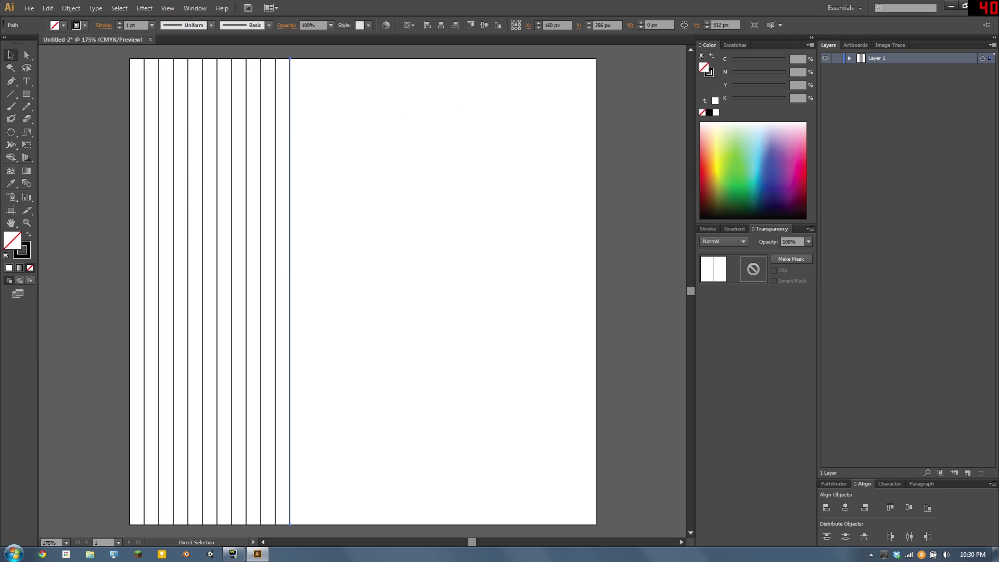
{"action": "key", "text": "ctrl+d"}
{"action": "key", "text": "ctrl+d"}
{"action": "key", "text": "ctrl+d"}
{"action": "key", "text": "ctrl+d"}
{"action": "key", "text": "ctrl+d"}
{"action": "key", "text": "ctrl+d"}
{"action": "key", "text": "ctrl+d"}
{"action": "key", "text": "ctrl+d"}
{"action": "key", "text": "ctrl+d"}
{"action": "key", "text": "ctrl+d"}
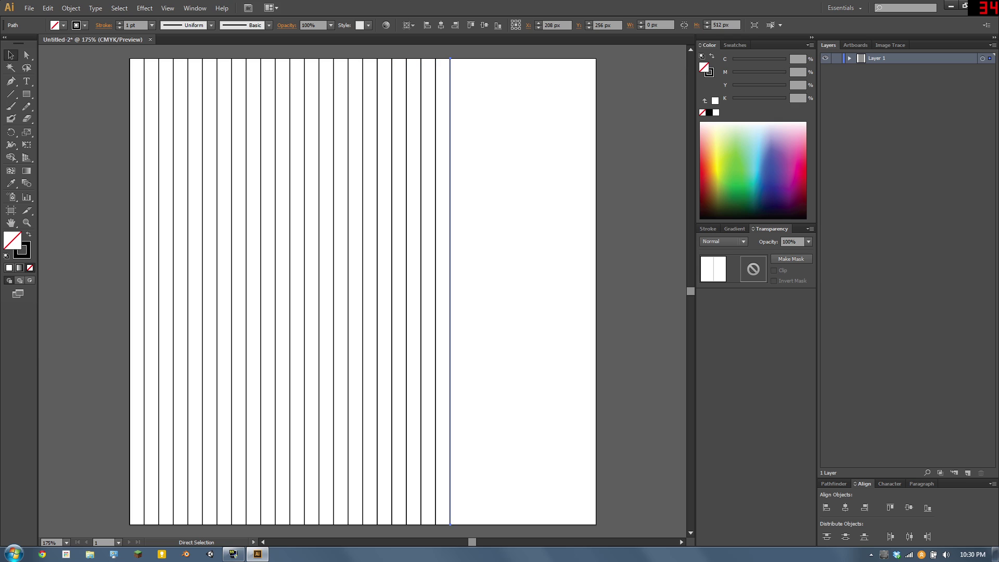
{"action": "key", "text": "ctrl+d"}
{"action": "key", "text": "ctrl+d"}
{"action": "key", "text": "ctrl+d"}
{"action": "key", "text": "ctrl+d"}
{"action": "key", "text": "ctrl+d"}
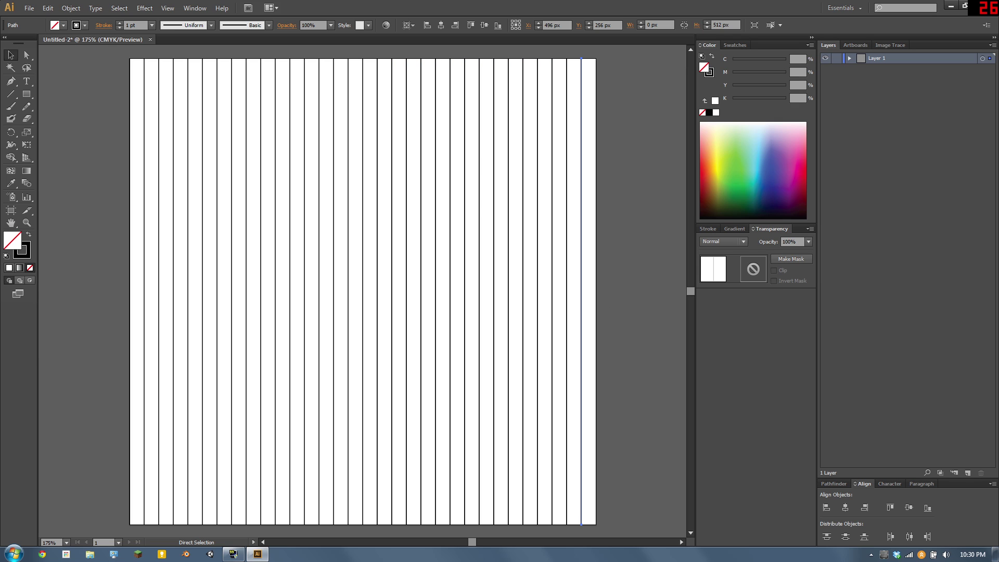
{"action": "key", "text": "ctrl+shift+a"}
Step: Create a diagonal line segment with a length of 1500 px and an angle of 30°
{"action": "left_click", "coordinate": [10, 94]}
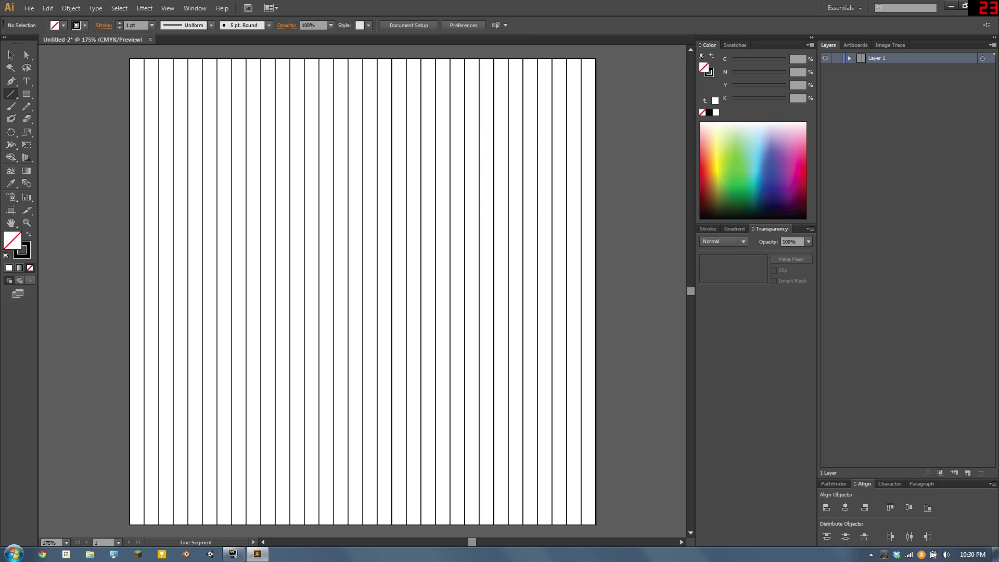
{"action": "left_click", "coordinate": [102, 144]}
{"action": "key", "text": "Tab"}
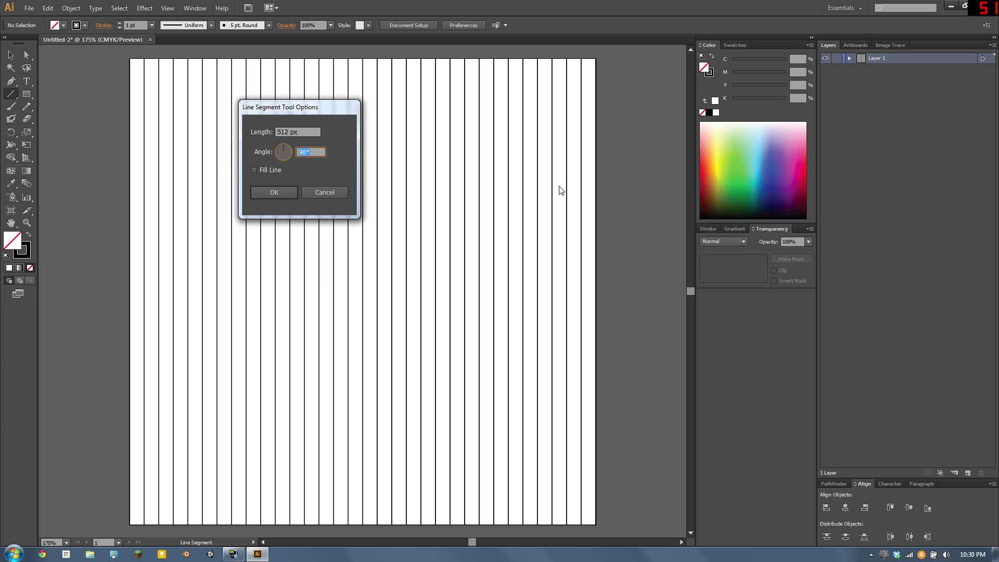
{"action": "type", "text": "30"}
{"action": "key", "text": "shift+Tab"}
{"action": "type", "text": "15"}
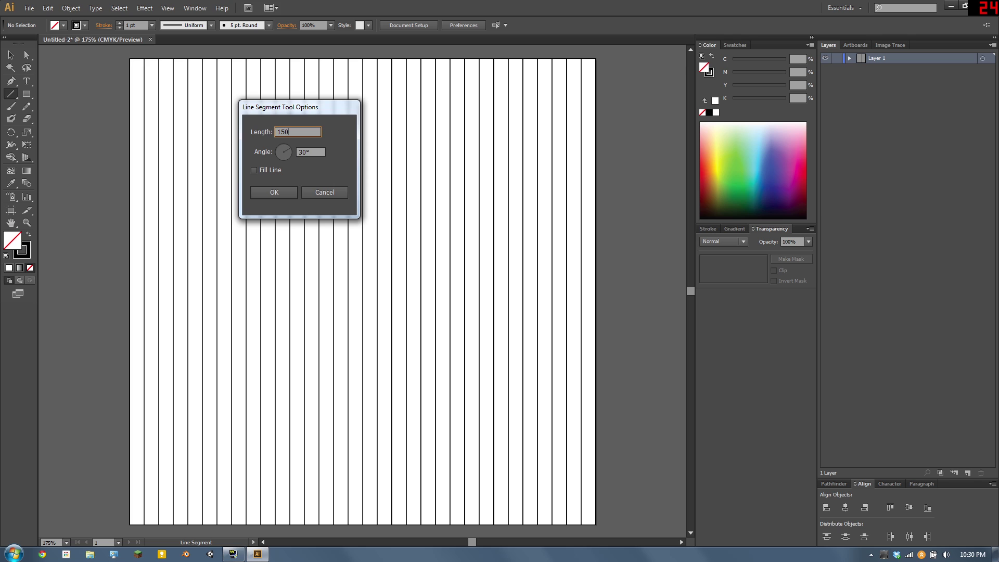
{"action": "left_click", "coordinate": [281, 196]}
Step: Align the diagonal line to the artboard's right and top edges
{"action": "key", "text": "v"}
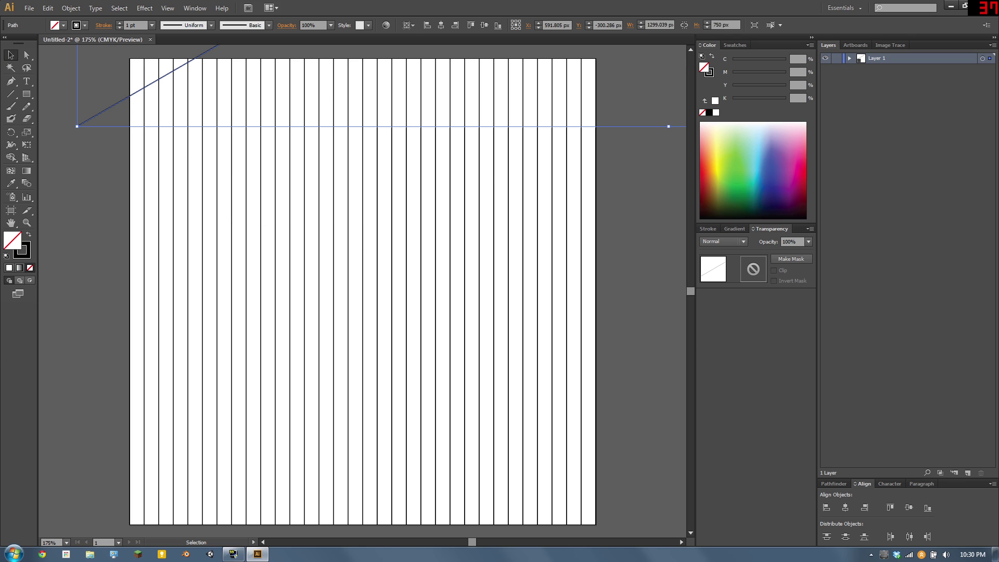
{"action": "left_click", "coordinate": [864, 507]}
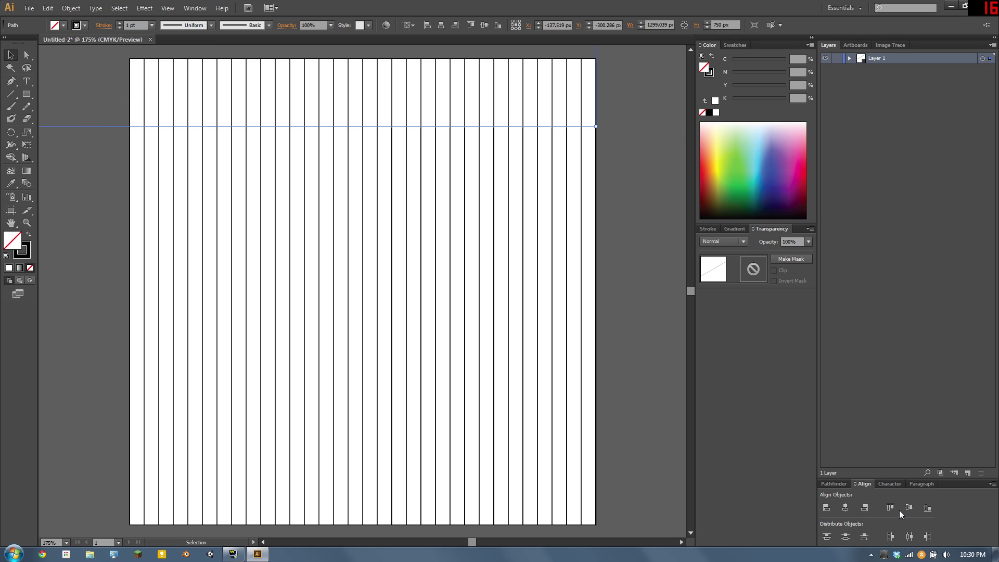
{"action": "left_click", "coordinate": [890, 507]}
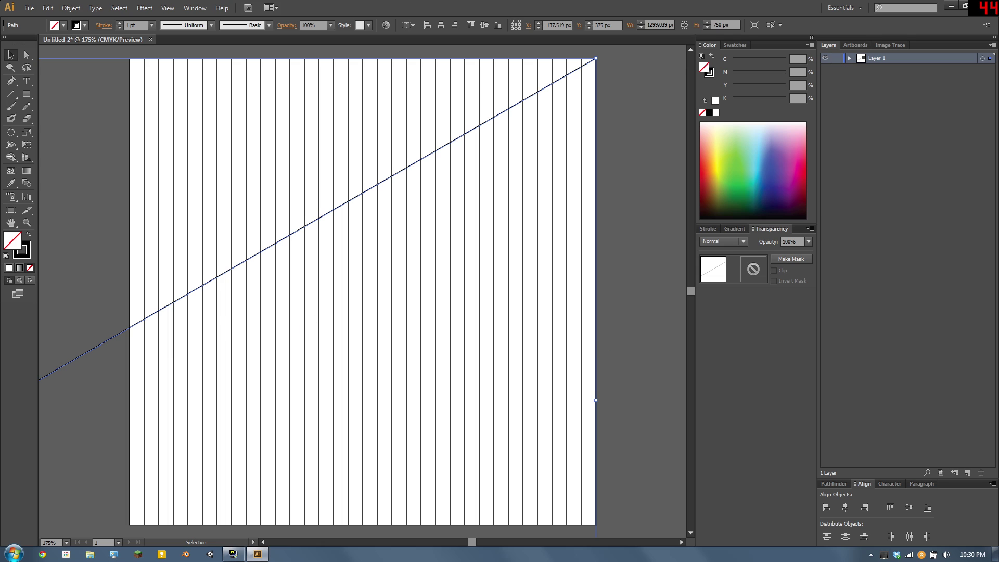
Step: Copy the diagonal line 32 px horizontally and repeat the copy until the artboard below the original line is covered
{"action": "key", "text": "Return"}
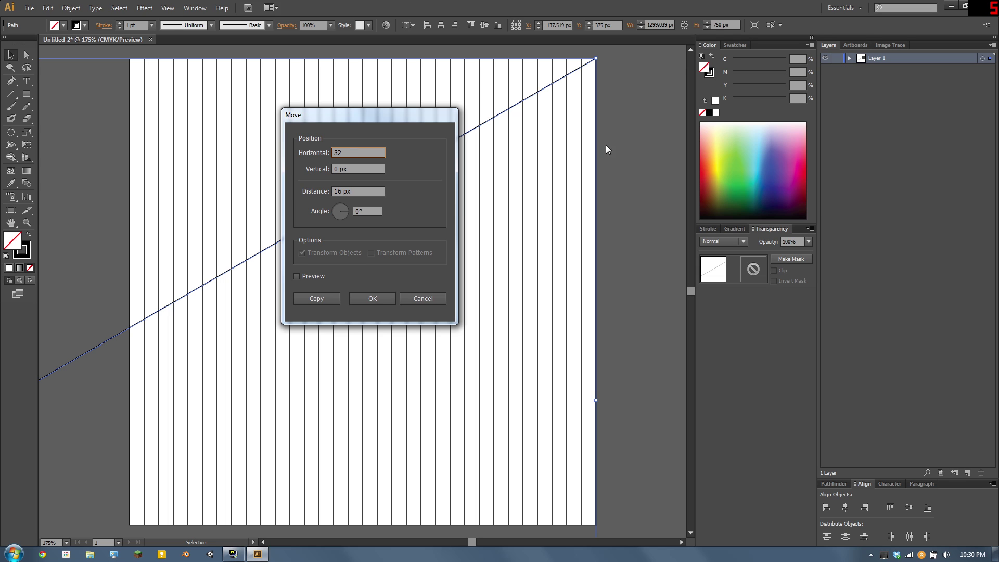
{"action": "left_click", "coordinate": [323, 297]}
{"action": "key", "text": "ctrl+d"}
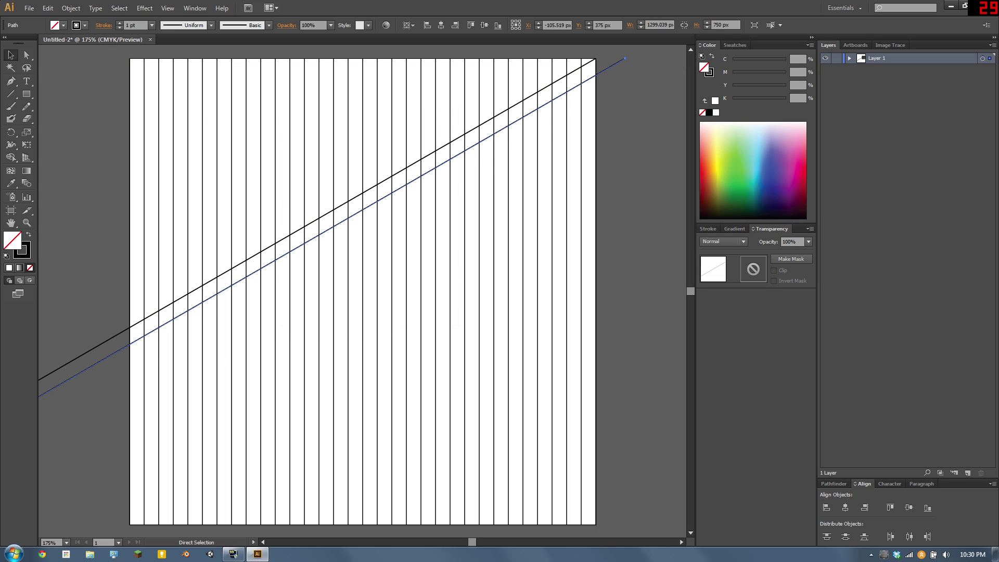
{"action": "key", "text": "ctrl+d"}
{"action": "key", "text": "ctrl+d"}
{"action": "key", "text": "ctrl+d"}
{"action": "key", "text": "ctrl+d"}
{"action": "key", "text": "ctrl+d"}
{"action": "key", "text": "ctrl+d"}
{"action": "key", "text": "ctrl+d"}
{"action": "key", "text": "ctrl+d"}
{"action": "key", "text": "ctrl+d"}
{"action": "key", "text": "ctrl+d"}
{"action": "key", "text": "ctrl+d"}
{"action": "key", "text": "ctrl+d"}
{"action": "key", "text": "ctrl+d"}
{"action": "key", "text": "ctrl+d"}
{"action": "key", "text": "ctrl+d"}
{"action": "key", "text": "ctrl+d"}
{"action": "key", "text": "ctrl+d"}
{"action": "key", "text": "ctrl+d"}
{"action": "key", "text": "ctrl+d"}
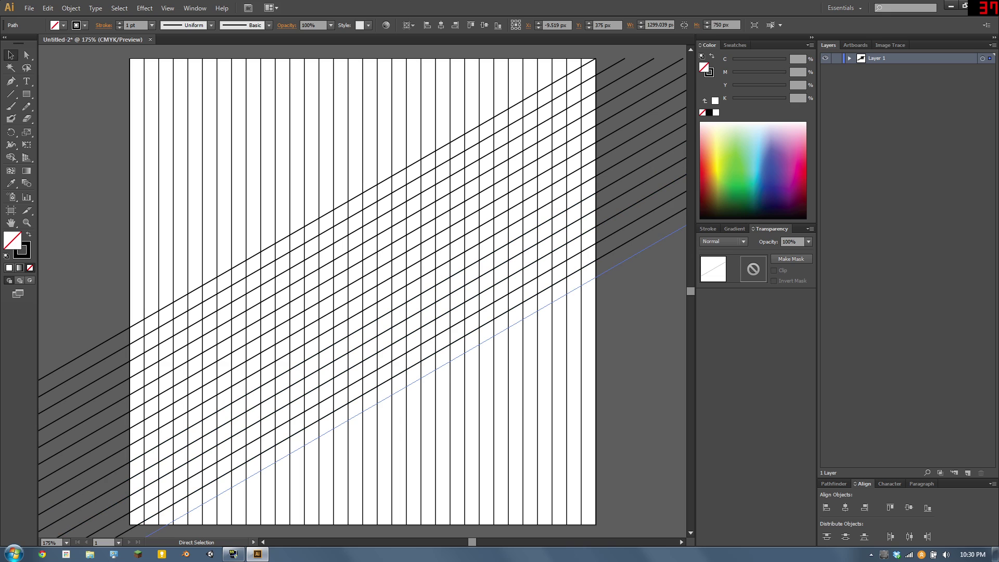
{"action": "key", "text": "ctrl+d"}
{"action": "key", "text": "ctrl+d"}
{"action": "key", "text": "ctrl+d"}
{"action": "key", "text": "ctrl+d"}
{"action": "key", "text": "ctrl+d"}
{"action": "key", "text": "ctrl+d"}
{"action": "key", "text": "ctrl+d"}
{"action": "key", "text": "ctrl+d"}
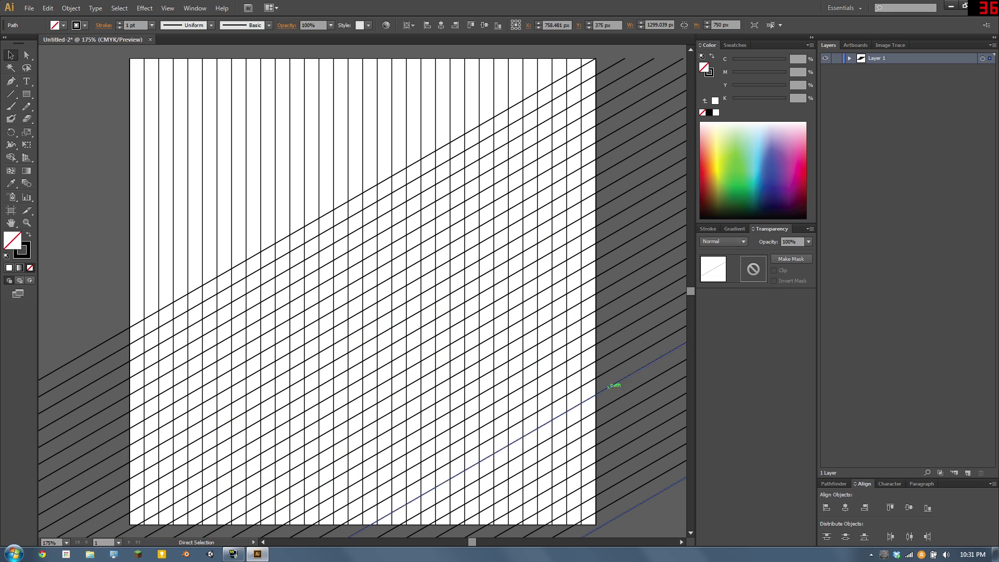
Step: Select the uppermost diagonal line and make a copy moved -32 px horizontally
{"action": "left_click", "coordinate": [106, 341]}
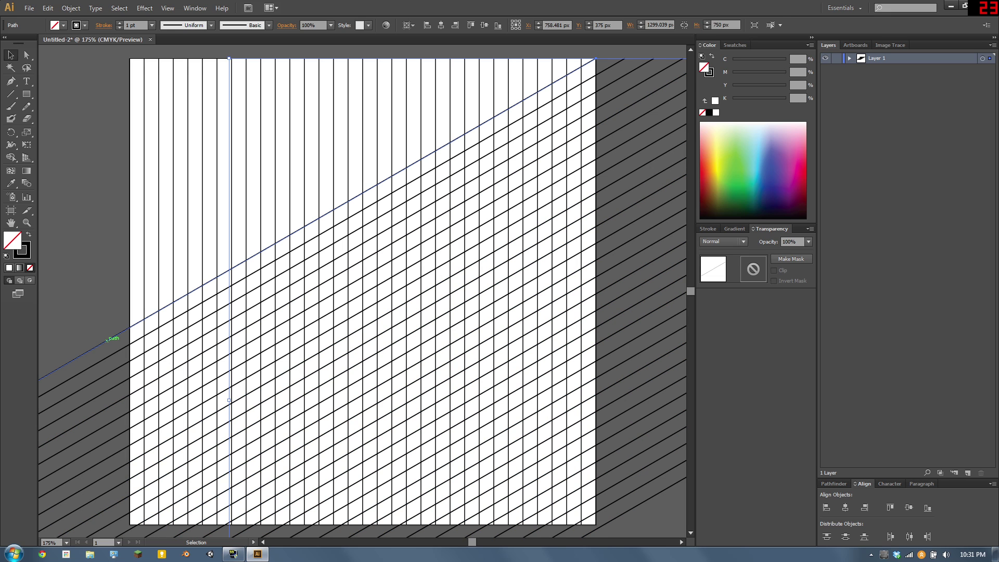
{"action": "key", "text": "Return"}
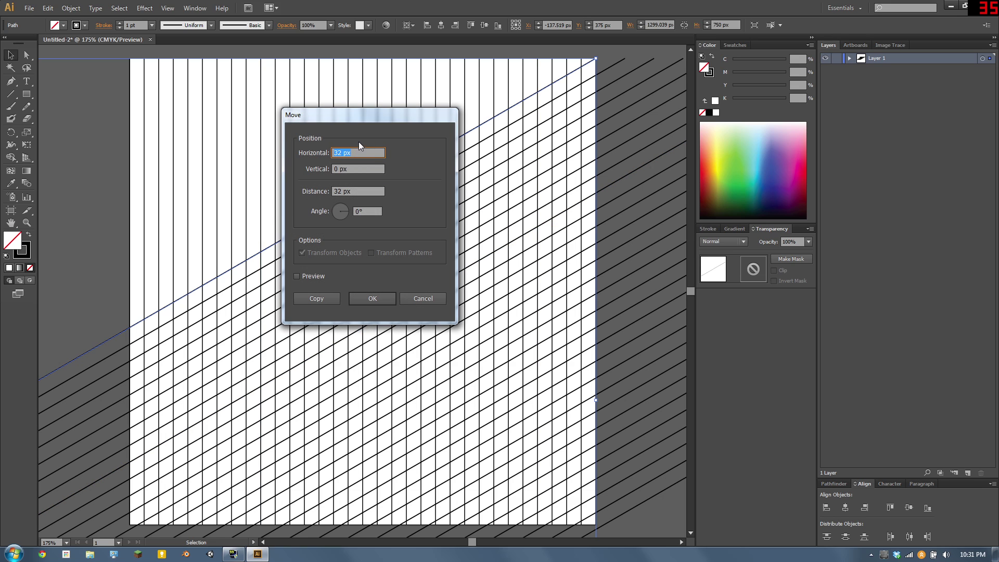
{"action": "key", "text": "Left"}
{"action": "left_click", "coordinate": [317, 298]}
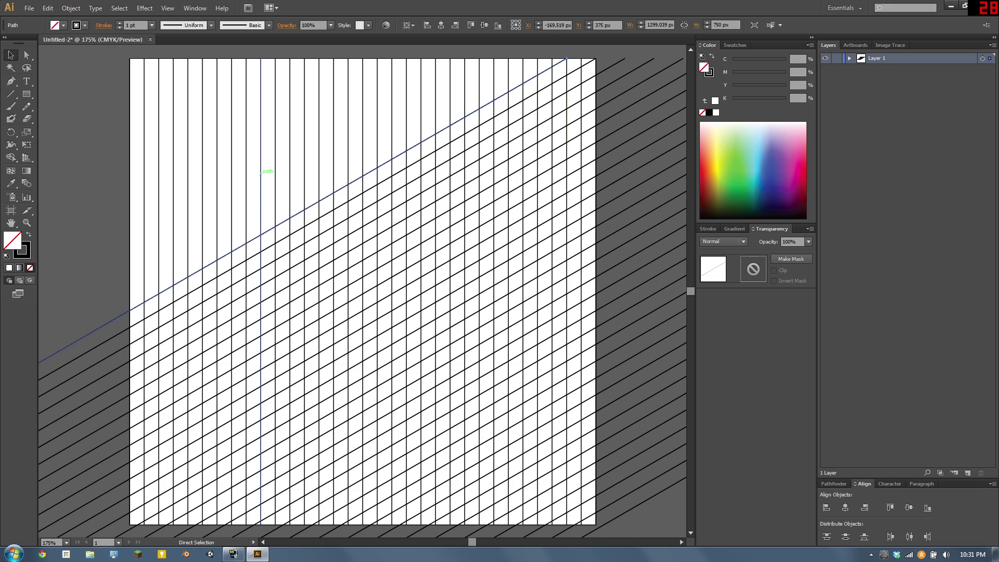
Step: Repeat the -32 px copy until diagonal lines reach the artboard's upper-left corner, then deselect everything
{"action": "key", "text": "ctrl+d"}
{"action": "key", "text": "ctrl+d"}
{"action": "key", "text": "ctrl+d"}
{"action": "key", "text": "ctrl+d"}
{"action": "key", "text": "ctrl+d"}
{"action": "key", "text": "ctrl+d"}
{"action": "key", "text": "ctrl+d"}
{"action": "key", "text": "ctrl+d"}
{"action": "key", "text": "ctrl+d"}
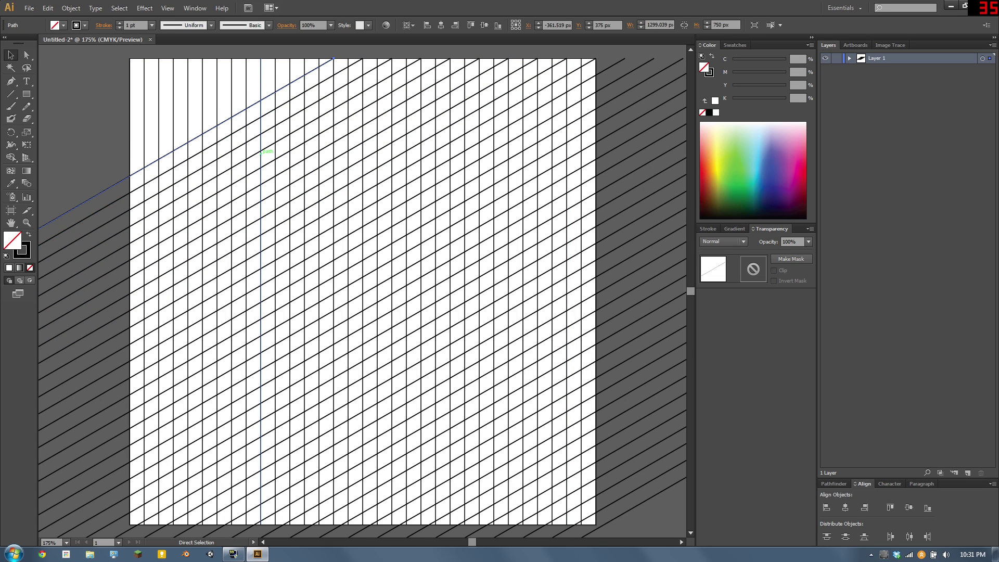
{"action": "key", "text": "ctrl+d"}
{"action": "key", "text": "ctrl+d"}
{"action": "key", "text": "ctrl+d"}
{"action": "key", "text": "ctrl+d"}
{"action": "key", "text": "ctrl+d"}
{"action": "key", "text": "ctrl+d"}
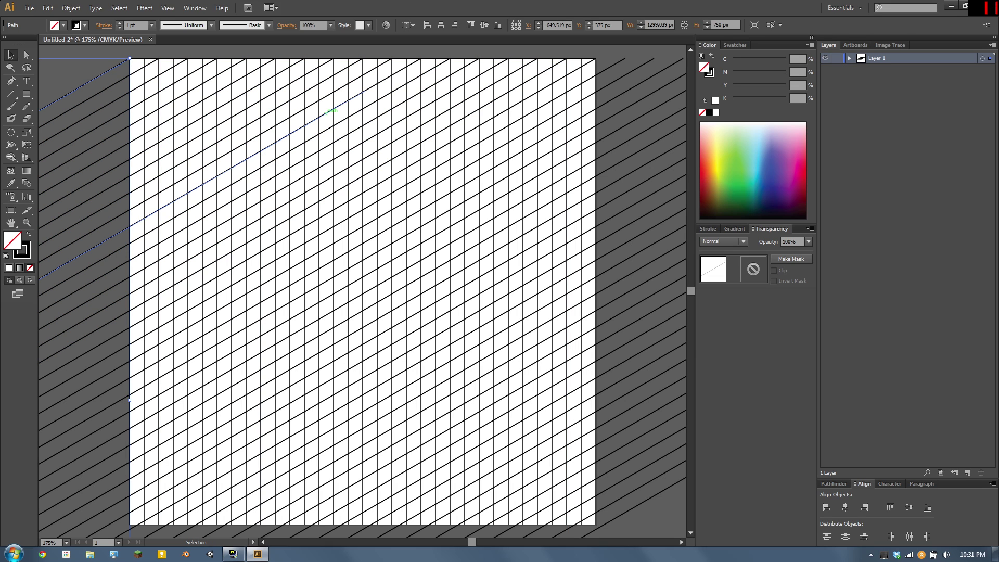
{"action": "key", "text": "t"}
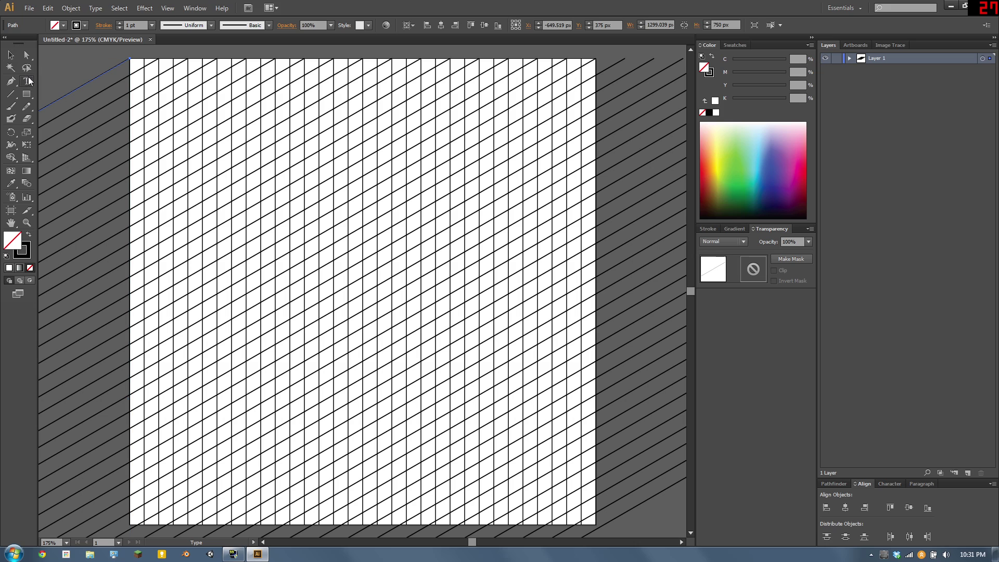
{"action": "left_click", "coordinate": [9, 54]}
{"action": "left_click", "coordinate": [67, 70]}
Step: Draw a 1500 px line segment at a 330° angle, starting near the artboard's upper-left corner
{"action": "left_click", "coordinate": [10, 94]}
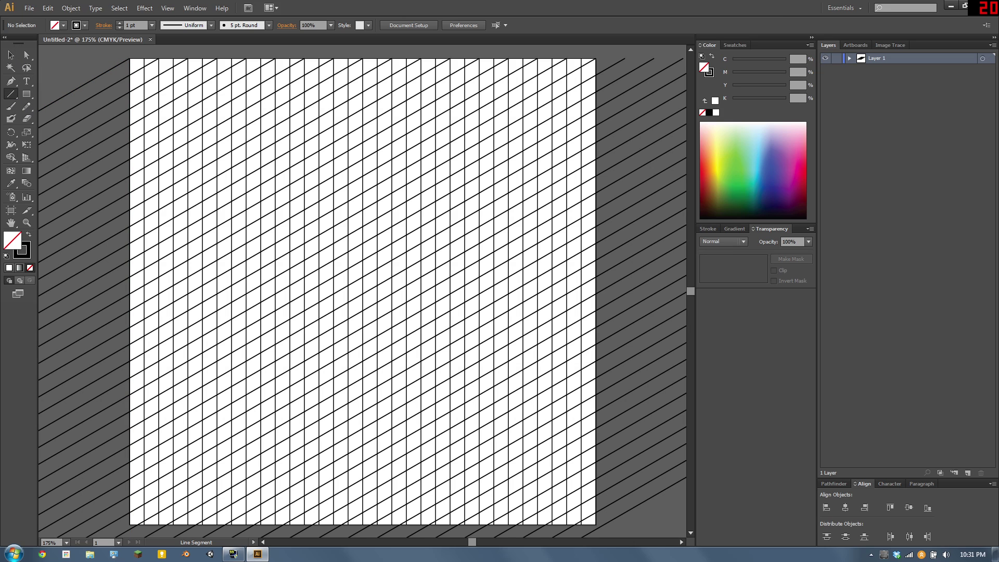
{"action": "left_click", "coordinate": [64, 86]}
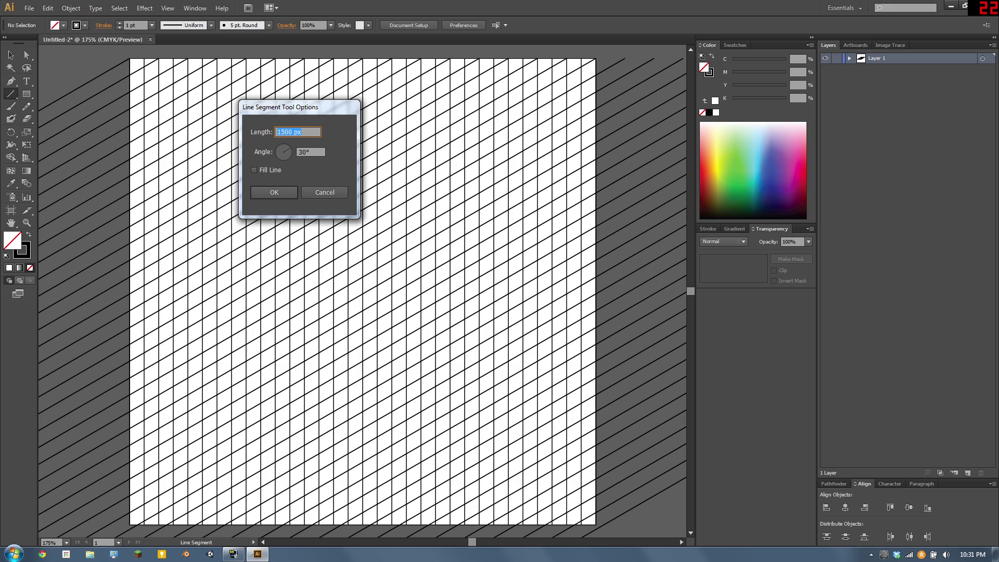
{"action": "key", "text": "Tab"}
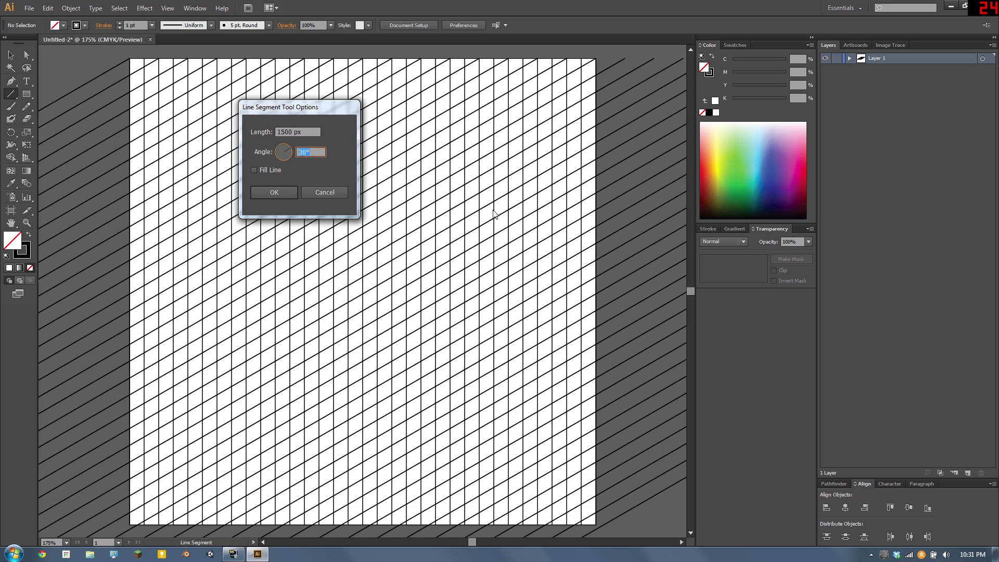
{"action": "type", "text": "330"}
{"action": "key", "text": "Return"}
Step: Align the new descending line to the artboard's left and top edges
{"action": "left_click", "coordinate": [11, 54]}
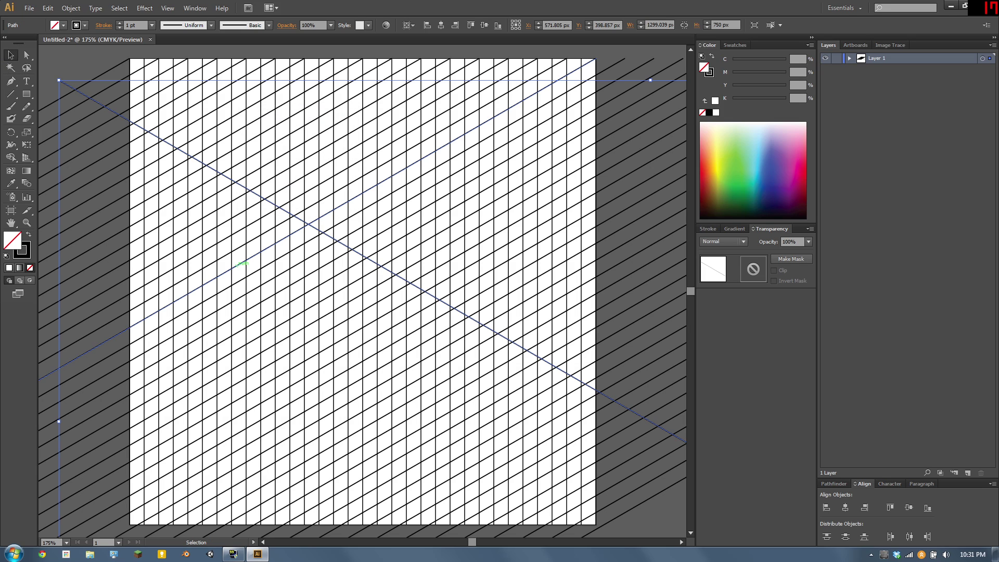
{"action": "left_click", "coordinate": [826, 507]}
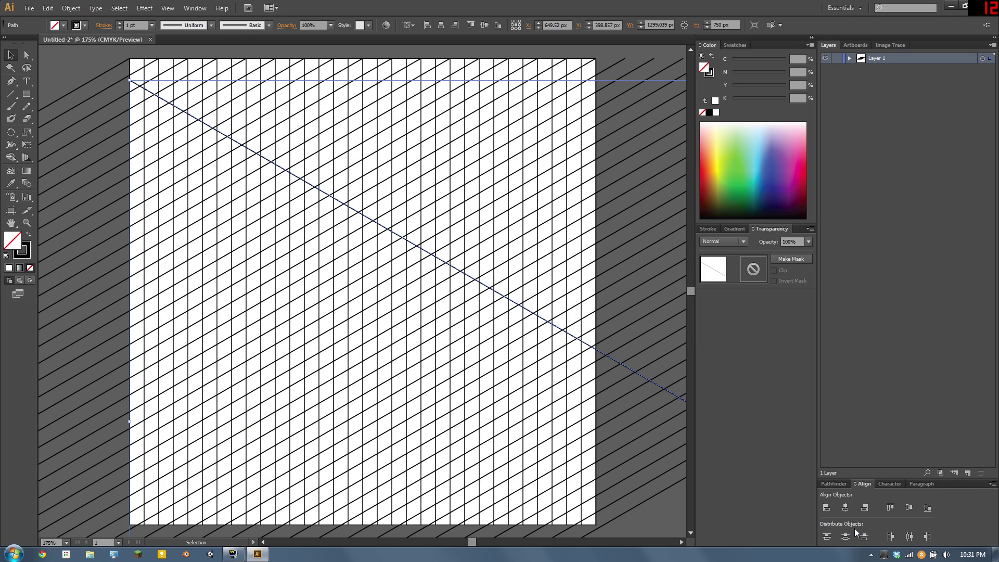
{"action": "left_click", "coordinate": [890, 507]}
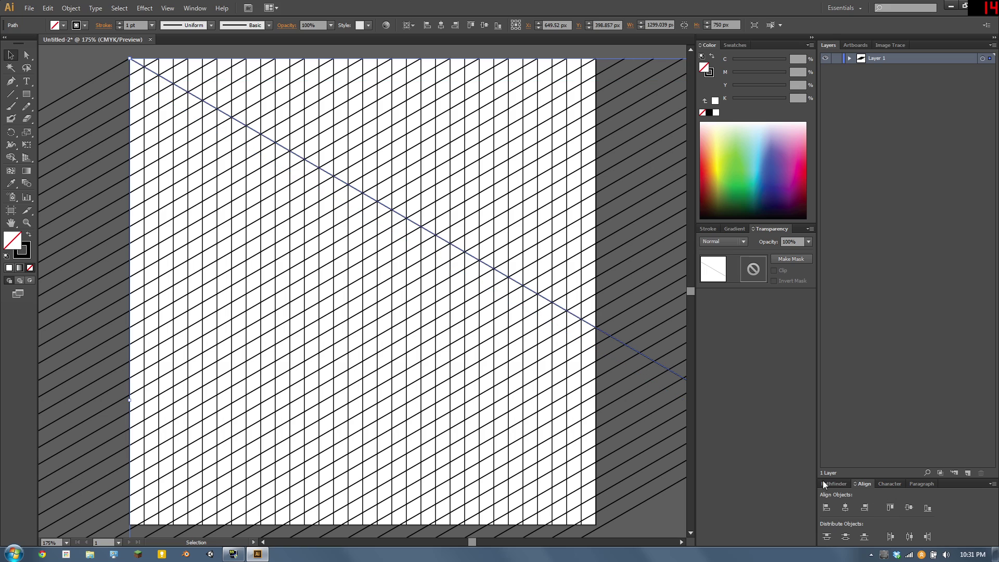
Step: Copy the descending line -32 px horizontally and repeat the copy until the artboard is covered down to its lower-left corner
{"action": "key", "text": "Return"}
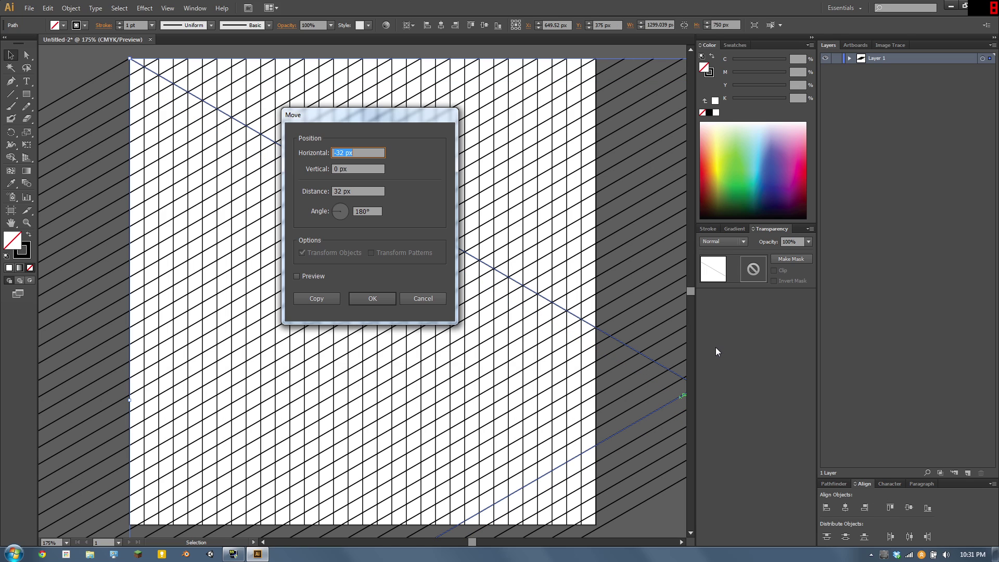
{"action": "left_click", "coordinate": [316, 298]}
{"action": "key", "text": "ctrl+d"}
{"action": "key", "text": "ctrl+d"}
{"action": "key", "text": "ctrl+d"}
{"action": "key", "text": "ctrl+d"}
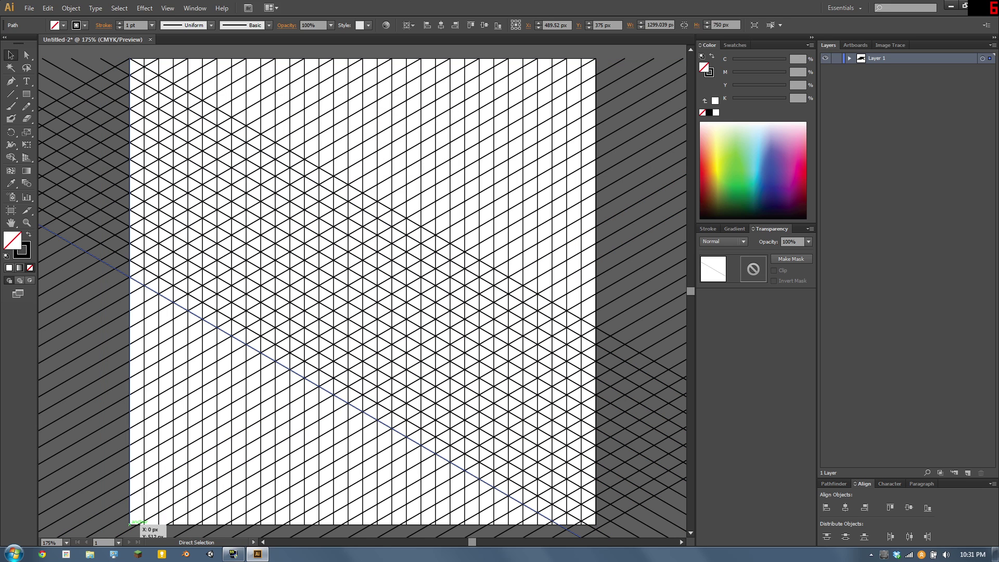
{"action": "key", "text": "ctrl+d"}
{"action": "key", "text": "ctrl+d"}
{"action": "key", "text": "ctrl+d"}
{"action": "key", "text": "ctrl+d"}
{"action": "key", "text": "ctrl+d"}
{"action": "key", "text": "ctrl+d"}
{"action": "key", "text": "ctrl+d"}
{"action": "key", "text": "ctrl+d"}
{"action": "key", "text": "ctrl+d"}
{"action": "key", "text": "ctrl+d"}
{"action": "key", "text": "ctrl+d"}
{"action": "key", "text": "ctrl+d"}
{"action": "key", "text": "ctrl+d"}
{"action": "key", "text": "ctrl+d"}
{"action": "key", "text": "ctrl+d"}
{"action": "key", "text": "ctrl+d"}
{"action": "key", "text": "ctrl+d"}
{"action": "key", "text": "ctrl+d"}
{"action": "key", "text": "ctrl+d"}
{"action": "key", "text": "ctrl+d"}
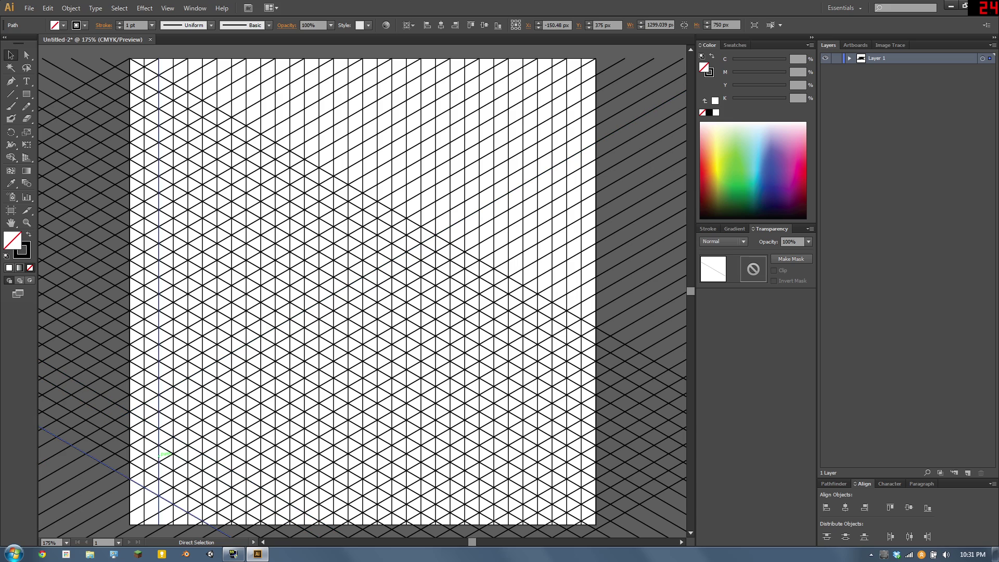
{"action": "key", "text": "ctrl+d"}
{"action": "key", "text": "ctrl+d"}
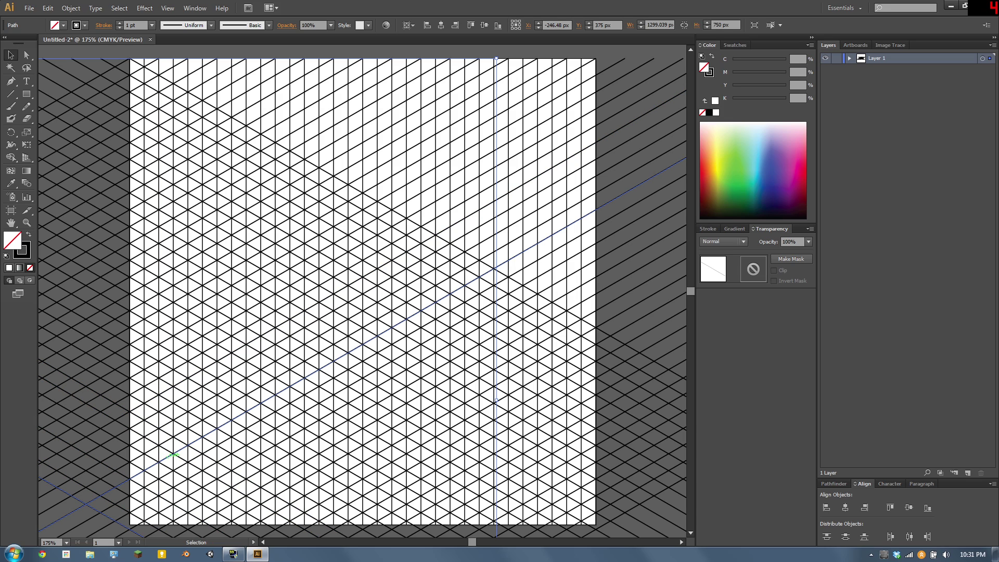
{"action": "key", "text": "ctrl+d"}
Step: Select the uppermost descending line and make a copy moved 32 px horizontally
{"action": "left_click", "coordinate": [415, 291]}
{"action": "key", "text": "Return"}
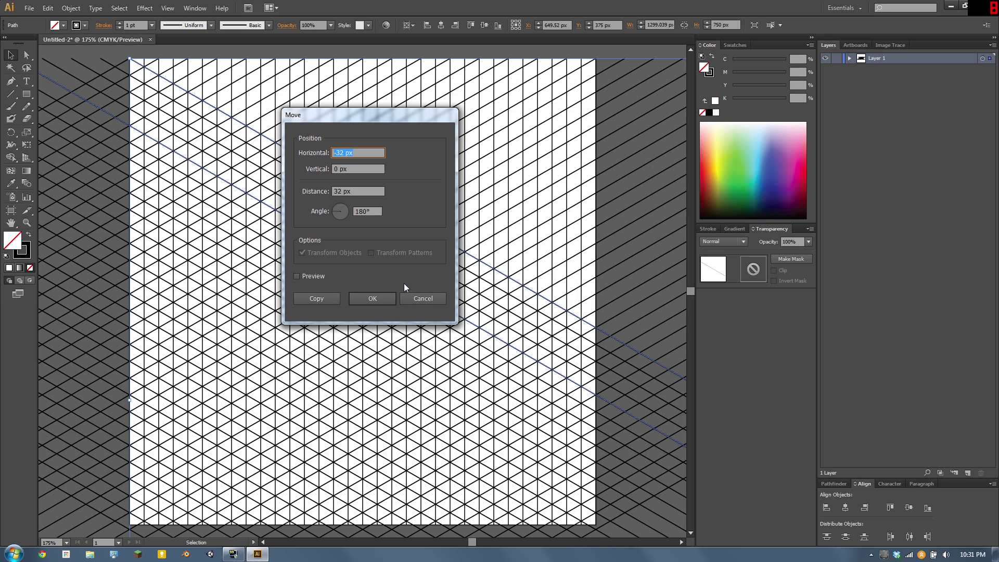
{"action": "left_click", "coordinate": [345, 154]}
{"action": "key", "text": "Home"}
{"action": "key", "text": "Delete"}
{"action": "left_click", "coordinate": [314, 297]}
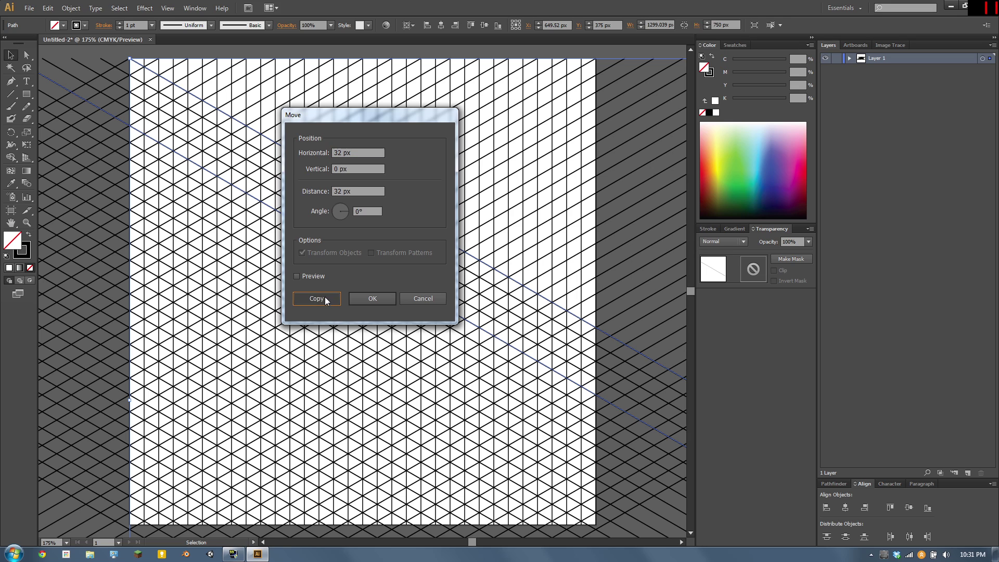
Step: Repeat the 32 px copy until descending lines reach the artboard's upper-right corner
{"action": "key", "text": "ctrl+d"}
{"action": "key", "text": "ctrl+d"}
{"action": "key", "text": "ctrl+d"}
{"action": "key", "text": "ctrl+d"}
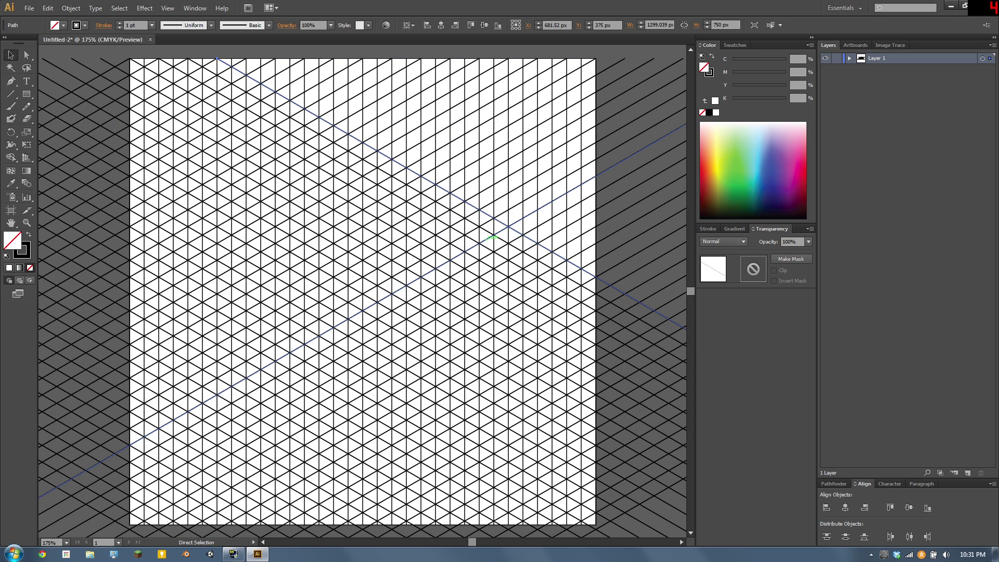
{"action": "key", "text": "ctrl+d"}
{"action": "key", "text": "ctrl+d"}
{"action": "key", "text": "ctrl+d"}
{"action": "key", "text": "ctrl+d"}
{"action": "key", "text": "ctrl+d"}
{"action": "key", "text": "ctrl+d"}
{"action": "key", "text": "ctrl+d"}
{"action": "key", "text": "ctrl+d"}
{"action": "key", "text": "ctrl+d"}
{"action": "key", "text": "ctrl+d"}
{"action": "key", "text": "ctrl+d"}
{"action": "key", "text": "ctrl+d"}
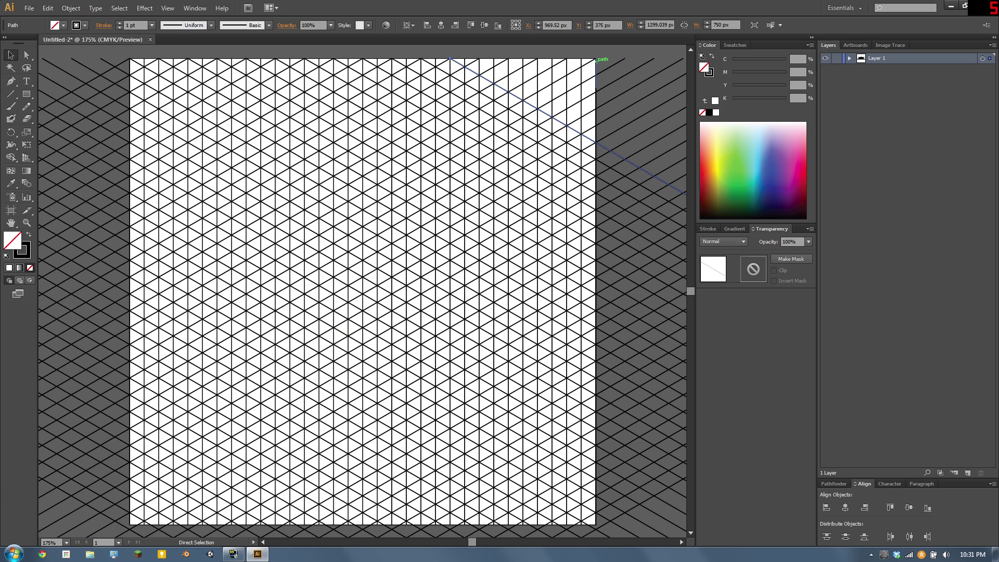
{"action": "key", "text": "ctrl+d"}
{"action": "key", "text": "ctrl+d"}
{"action": "key", "text": "ctrl+d"}
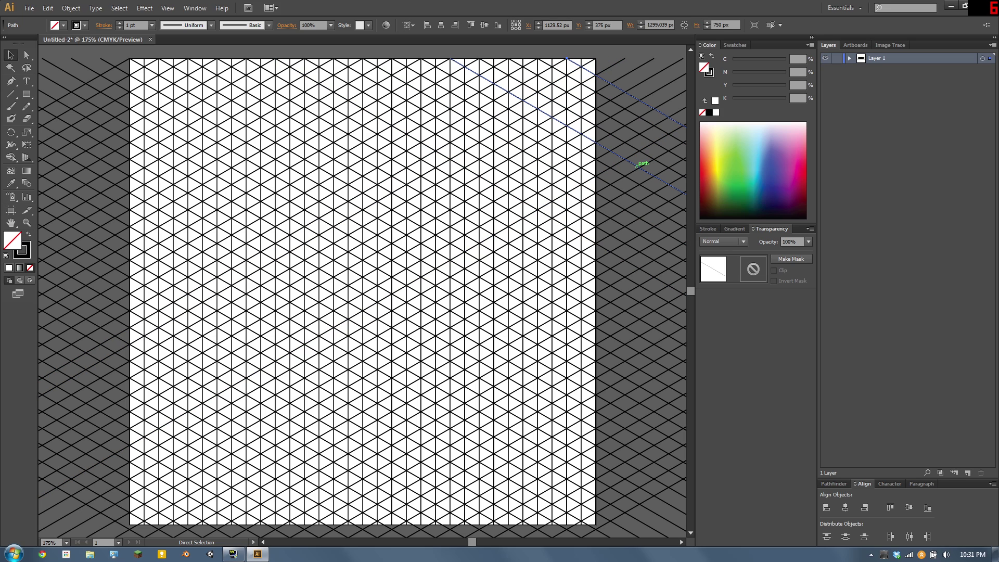
{"action": "key", "text": "ctrl"}
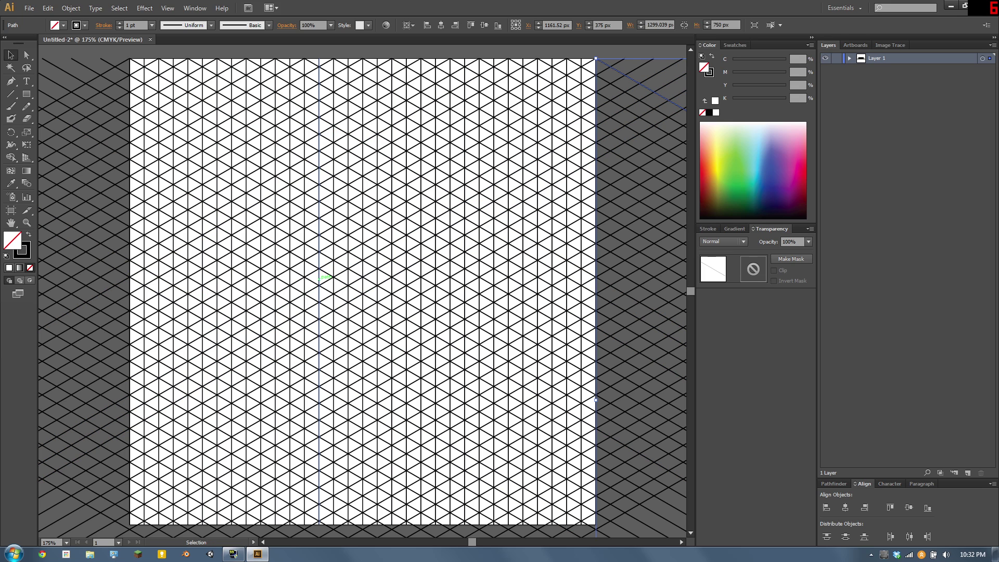
Step: Select all grid lines and split them into separate shapes with the Pathfinder Divide operation
{"action": "key", "text": "ctrl+a"}
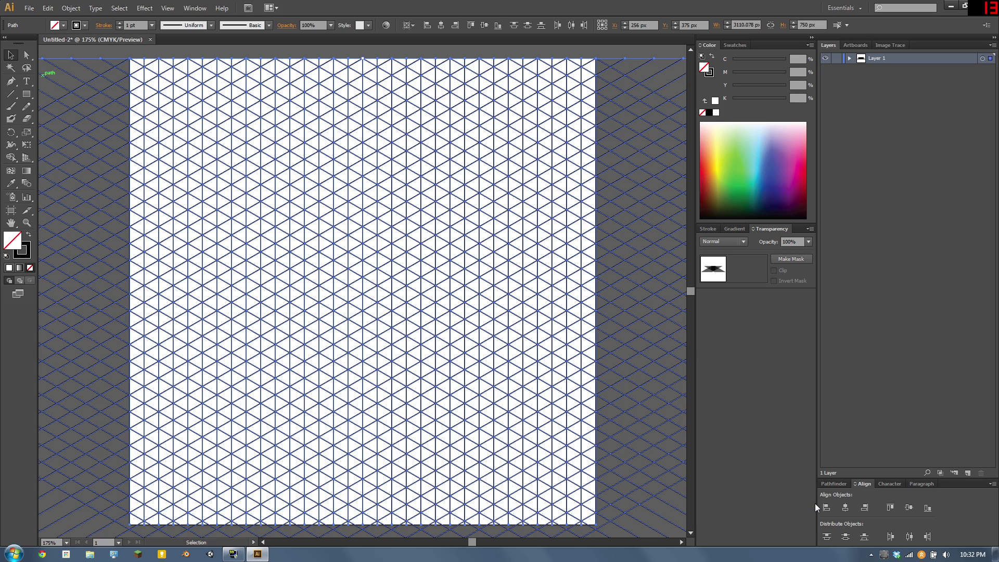
{"action": "left_click", "coordinate": [833, 483]}
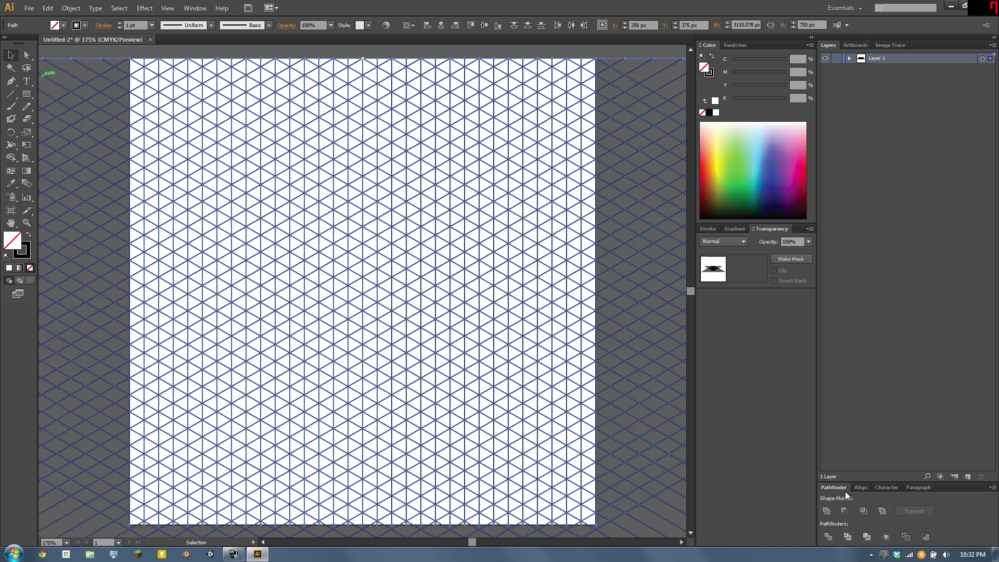
{"action": "left_click", "coordinate": [827, 538]}
Step: Ungroup the divided grid into individual paths and deselect everything
{"action": "key", "text": "space"}
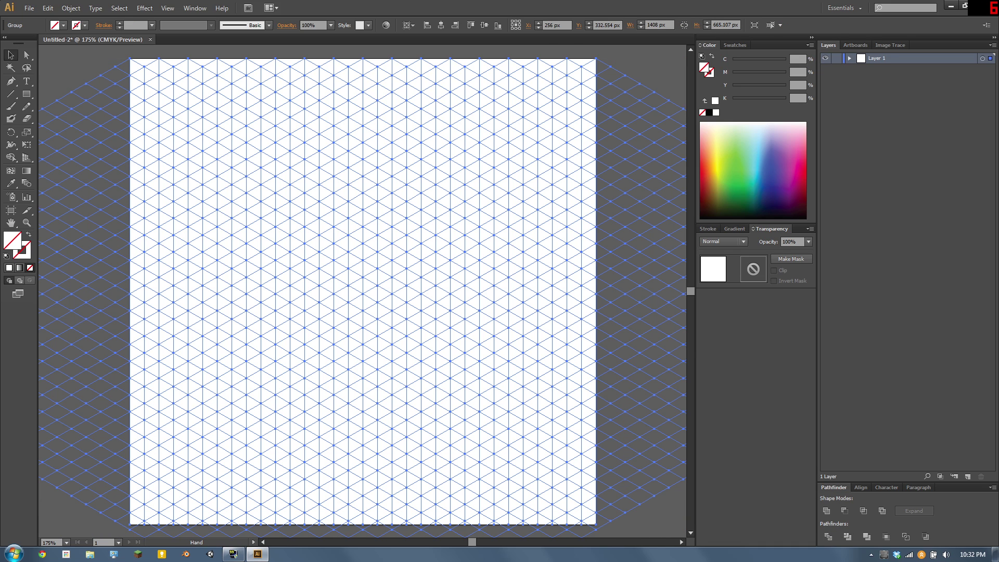
{"action": "left_click_drag", "start_coordinate": [468, 364], "coordinate": [302, 223]}
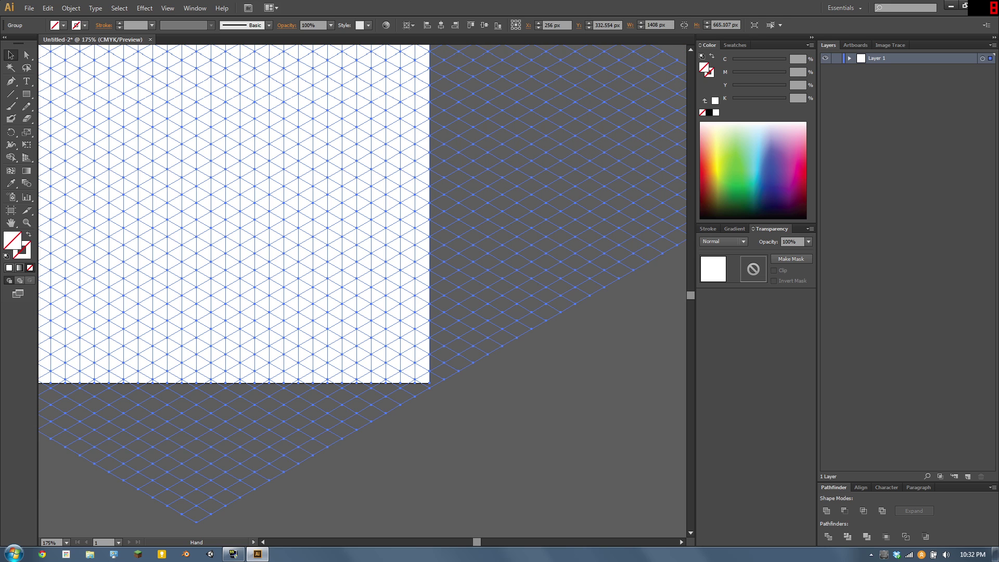
{"action": "double_click", "coordinate": [26, 223]}
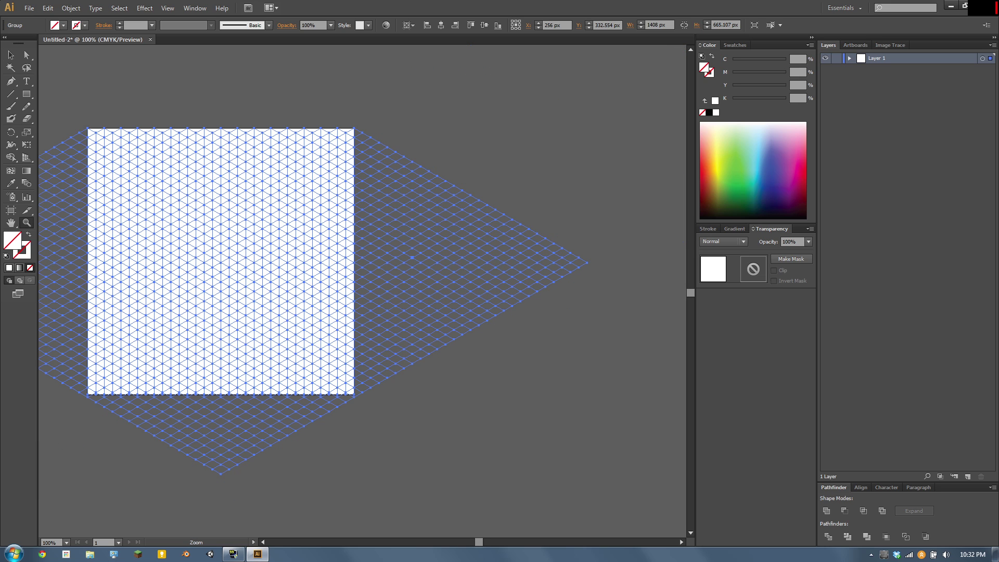
{"action": "key", "text": "space"}
{"action": "left_click_drag", "start_coordinate": [234, 260], "coordinate": [254, 268]}
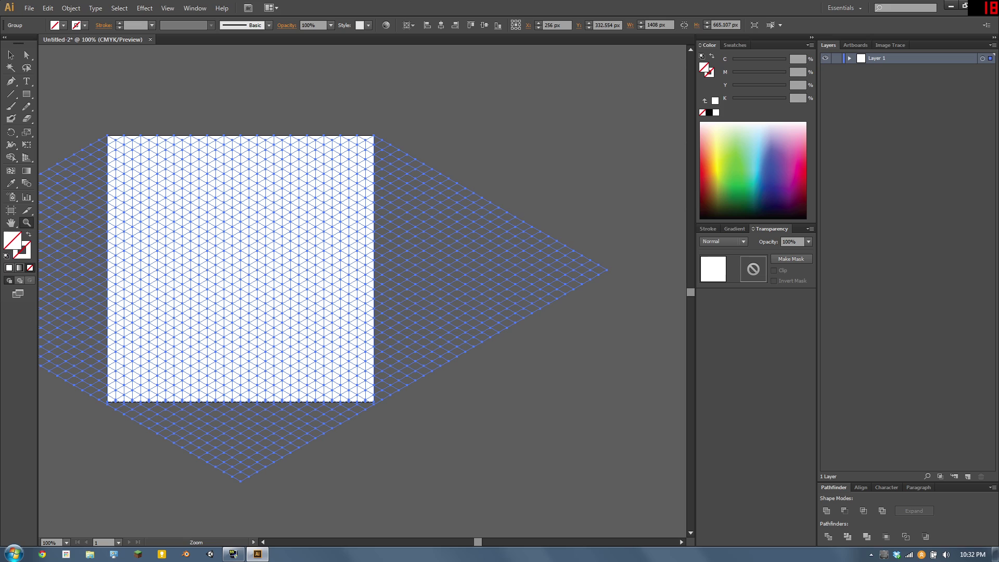
{"action": "left_click", "coordinate": [10, 55]}
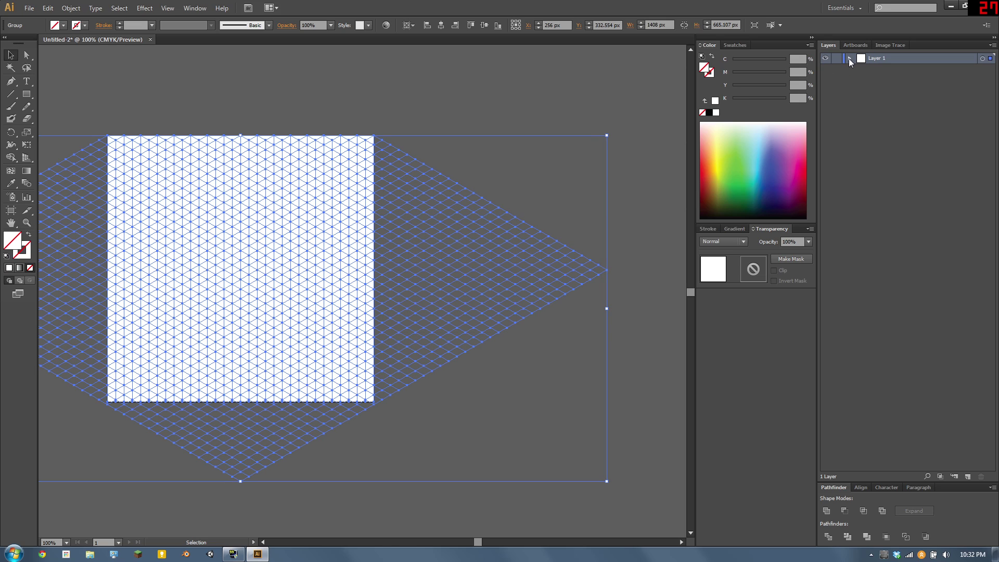
{"action": "left_click", "coordinate": [850, 58]}
{"action": "left_click", "coordinate": [875, 69]}
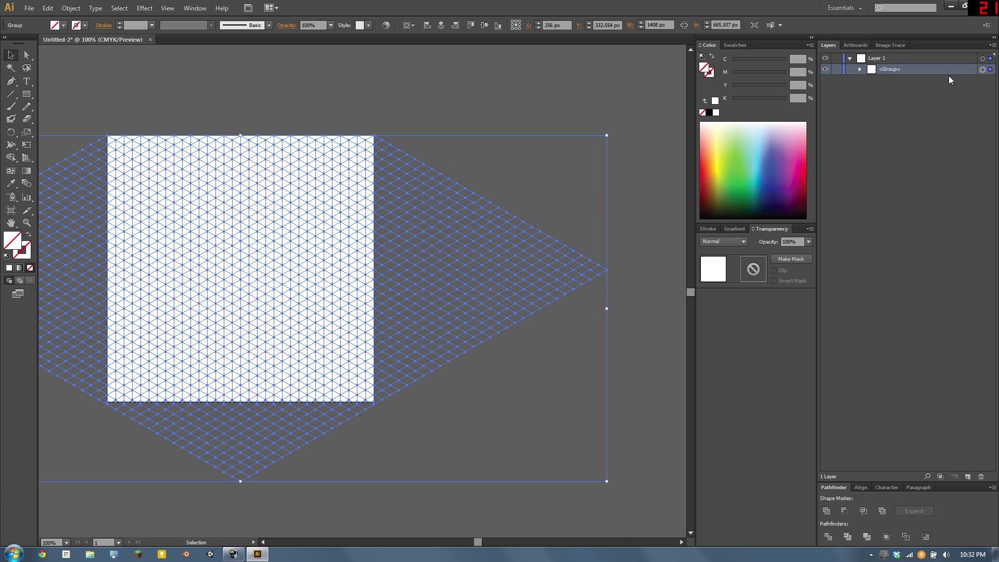
{"action": "key", "text": "a"}
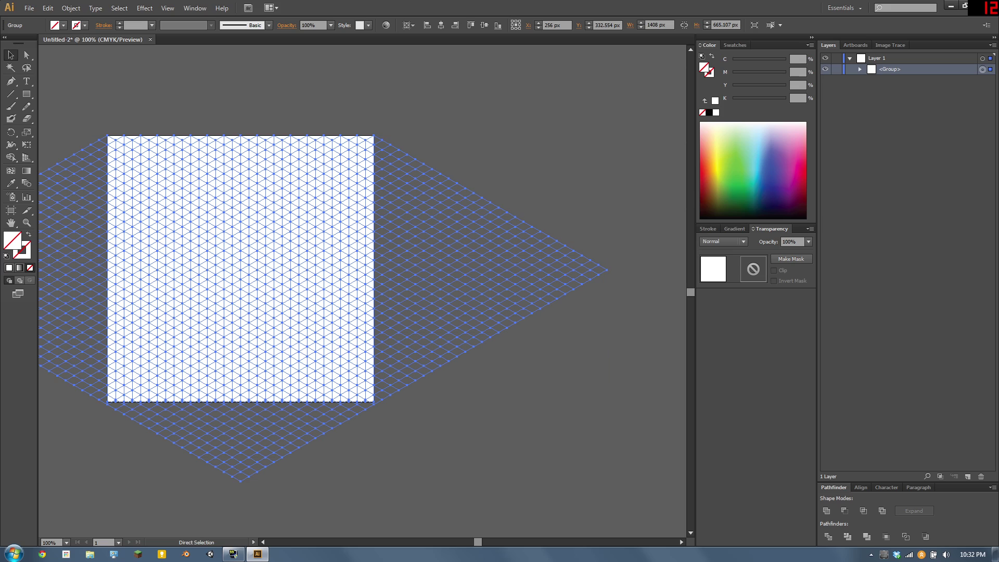
{"action": "key", "text": "ctrl"}
{"action": "key", "text": "ctrl+shift+g"}
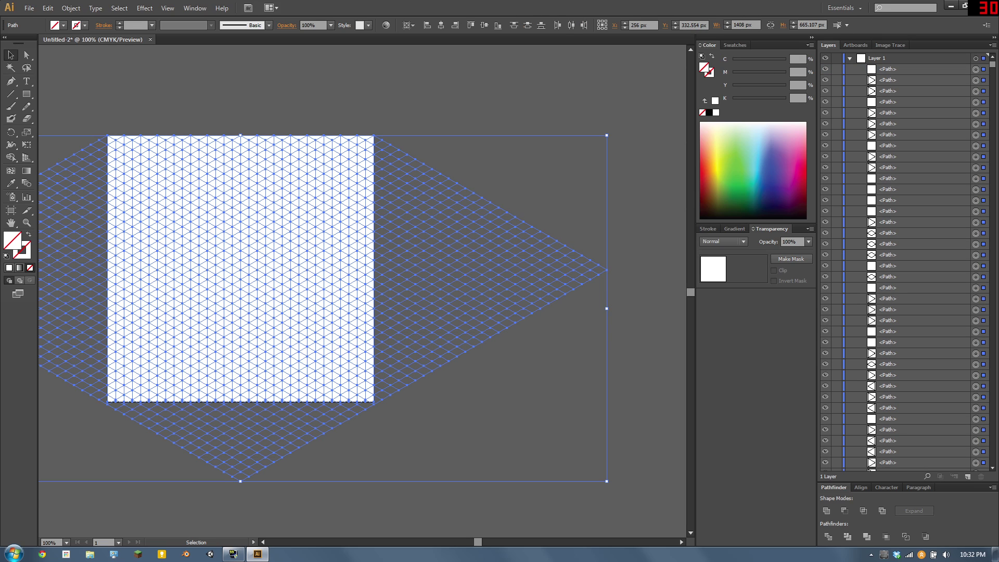
{"action": "key", "text": "ctrl+shift+a"}
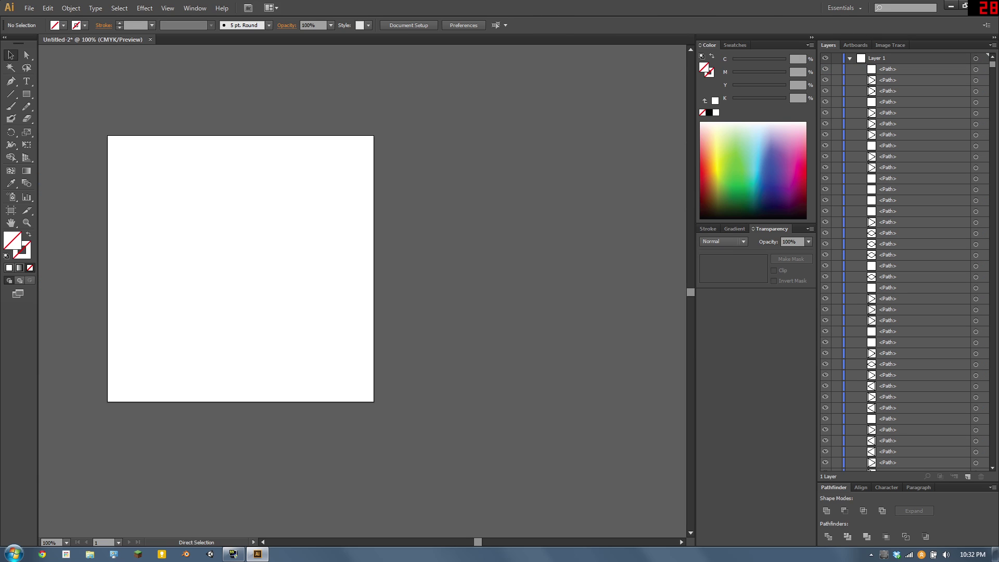
Step: Apply a black stroke to all the divided paths, then deselect them
{"action": "key", "text": "ctrl+a"}
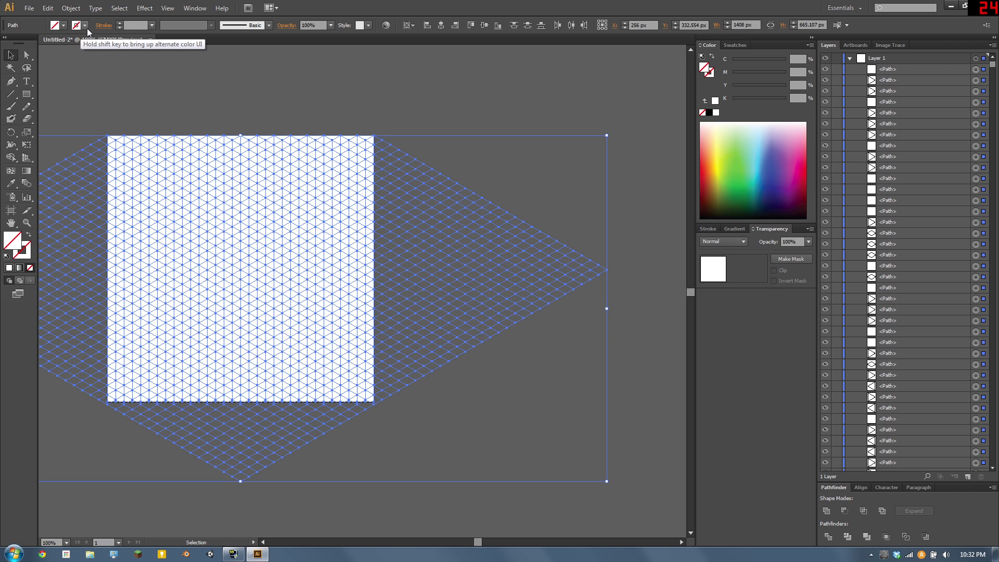
{"action": "left_click", "coordinate": [84, 25]}
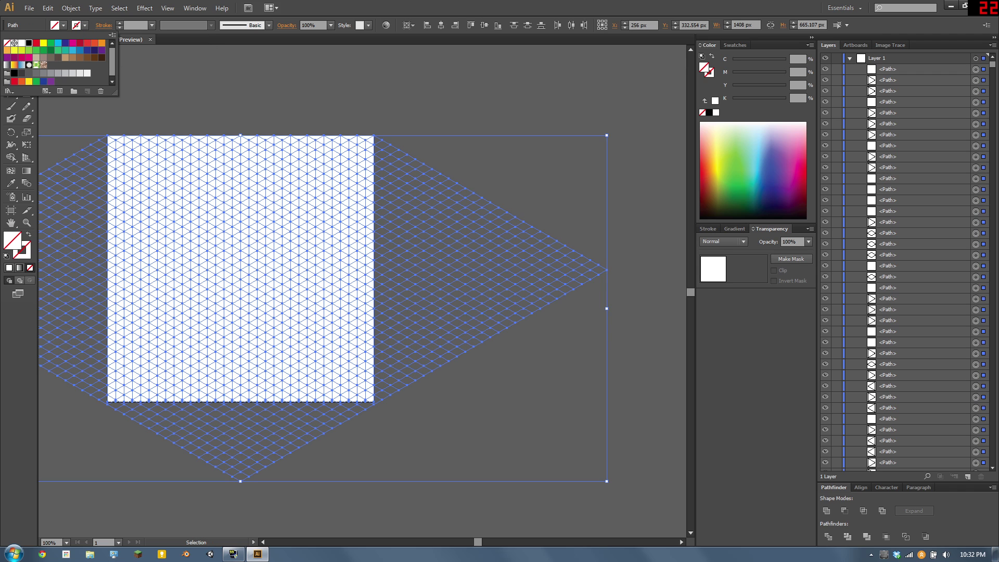
{"action": "left_click", "coordinate": [28, 42]}
{"action": "key", "text": "Escape"}
{"action": "key", "text": "ctrl+shift+a"}
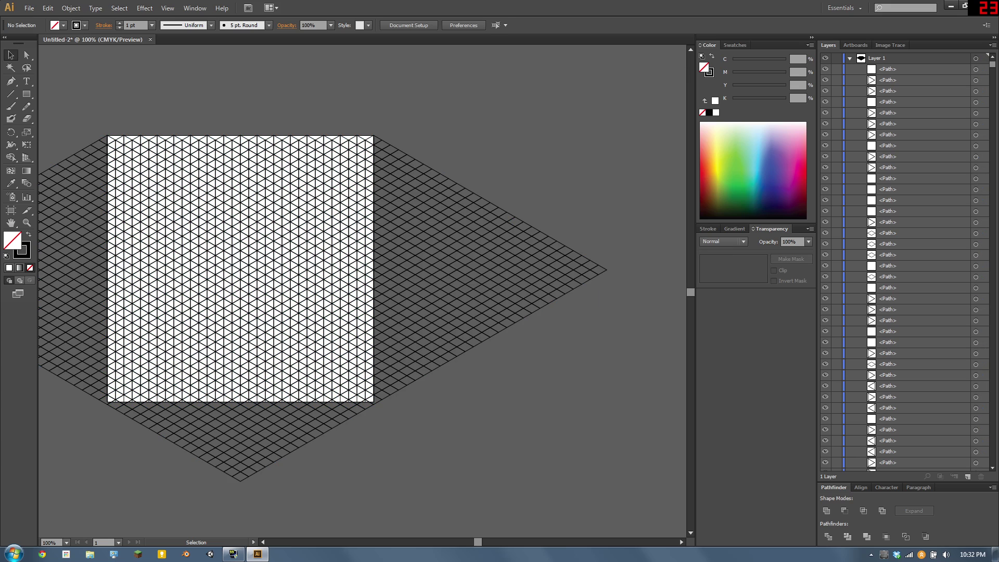
Step: Delete the grid pieces that extend beyond the artboard's right, bottom and left edges
{"action": "left_click_drag", "start_coordinate": [393, 450], "coordinate": [375, 455]}
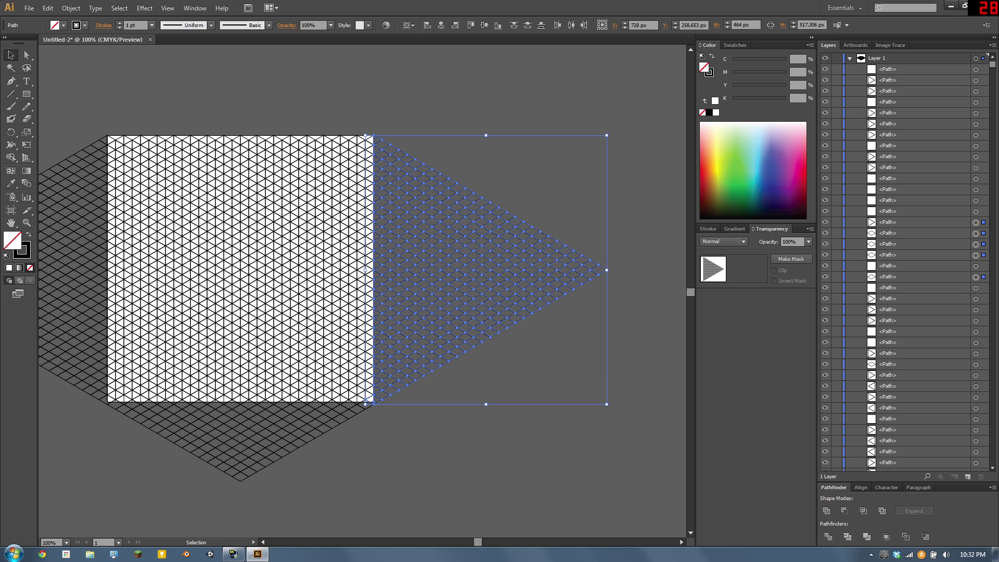
{"action": "key", "text": "Delete"}
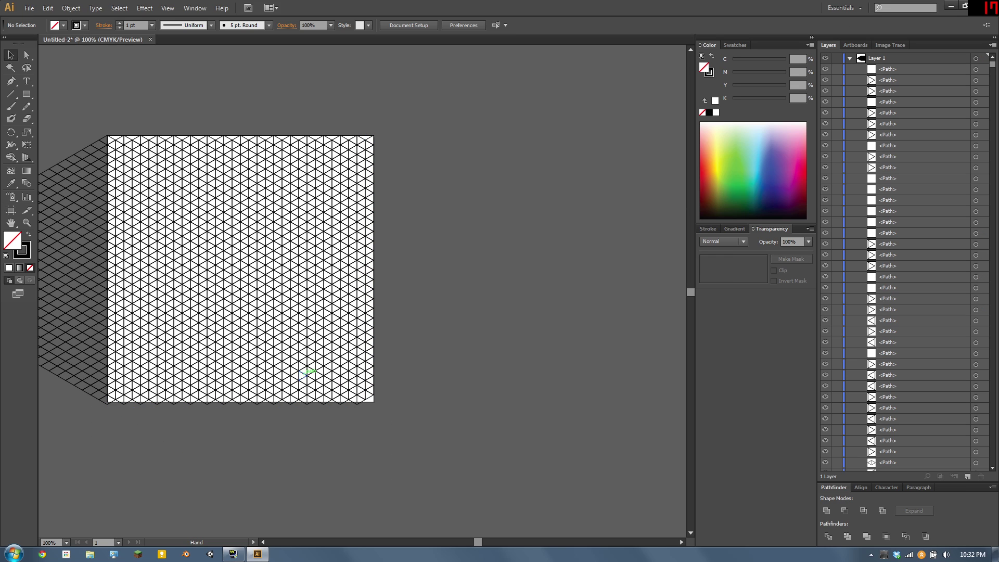
{"action": "left_click_drag", "start_coordinate": [307, 375], "coordinate": [576, 376]}
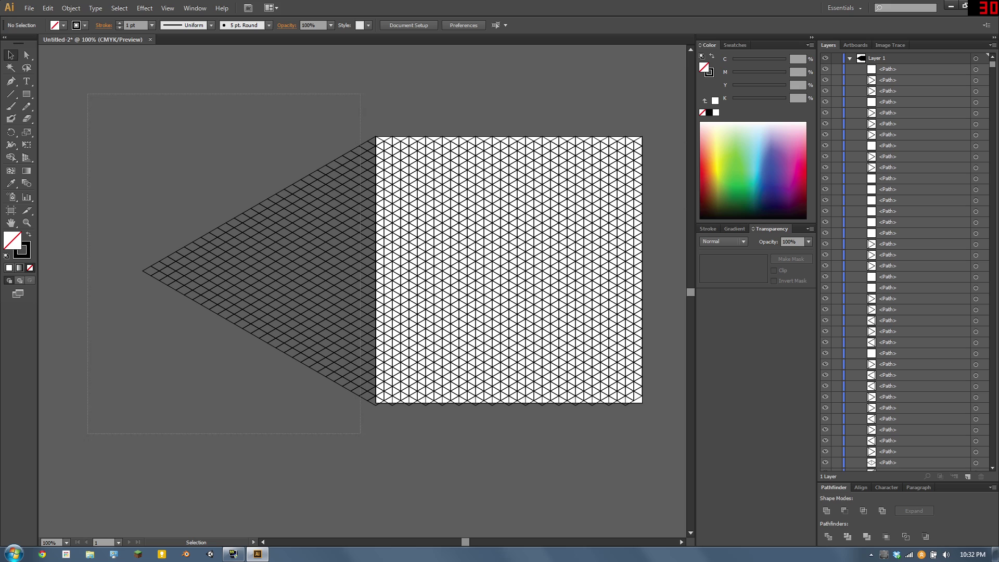
{"action": "left_click", "coordinate": [291, 271]}
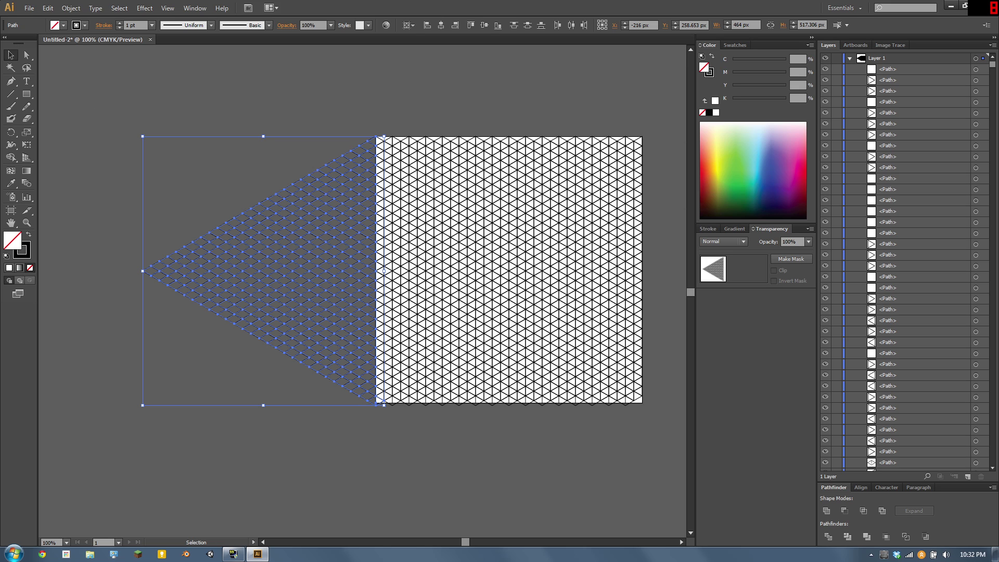
{"action": "key", "text": "Delete"}
{"action": "left_click_drag", "start_coordinate": [497, 307], "coordinate": [371, 322]}
{"action": "key", "text": "z"}
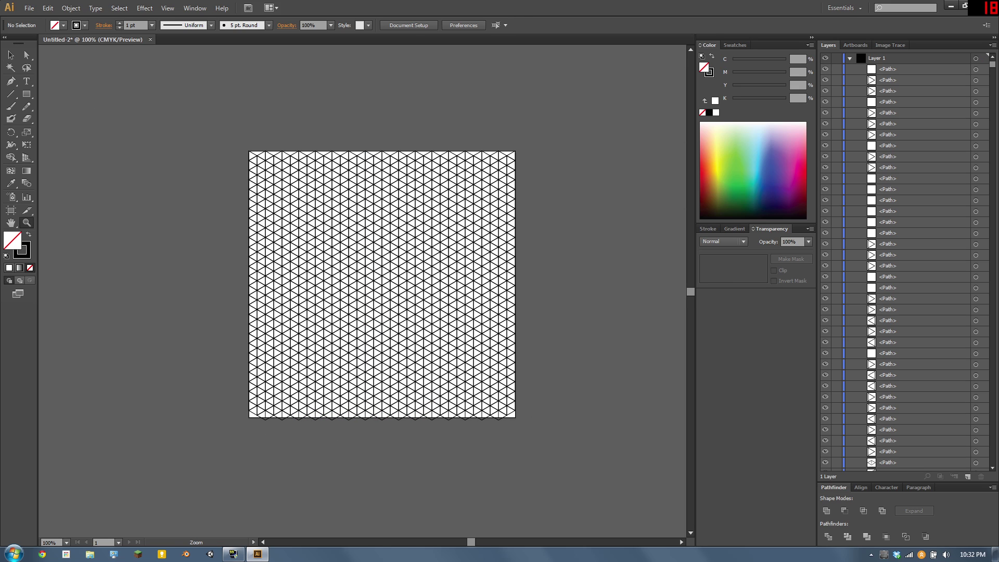
Step: Set the stroke weight of all the grid paths to 0.5 pt, then deselect them
{"action": "left_click", "coordinate": [373, 286]}
{"action": "left_click_drag", "start_coordinate": [373, 286], "coordinate": [367, 274]}
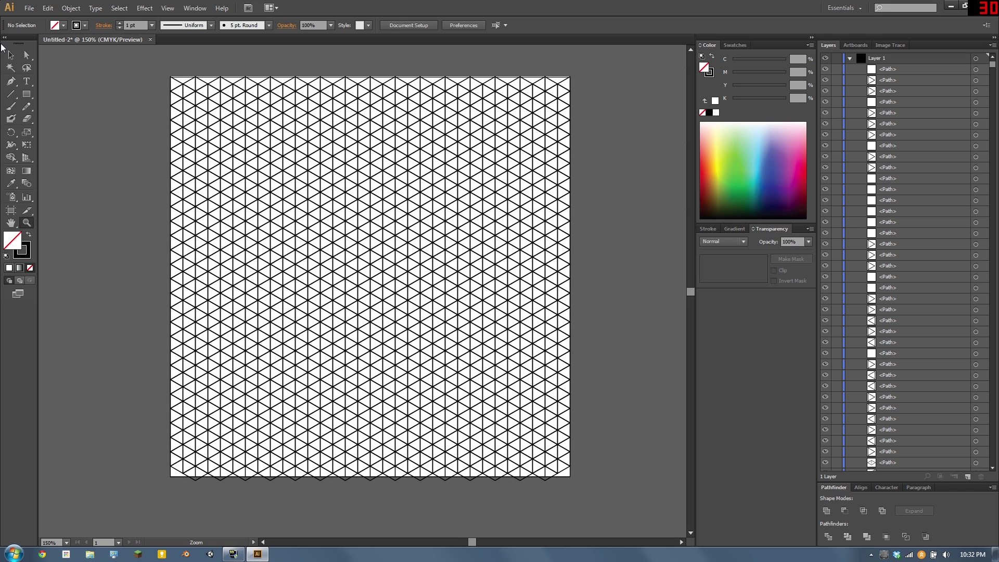
{"action": "left_click", "coordinate": [7, 53]}
{"action": "key", "text": "a"}
{"action": "key", "text": "v"}
{"action": "key", "text": "a"}
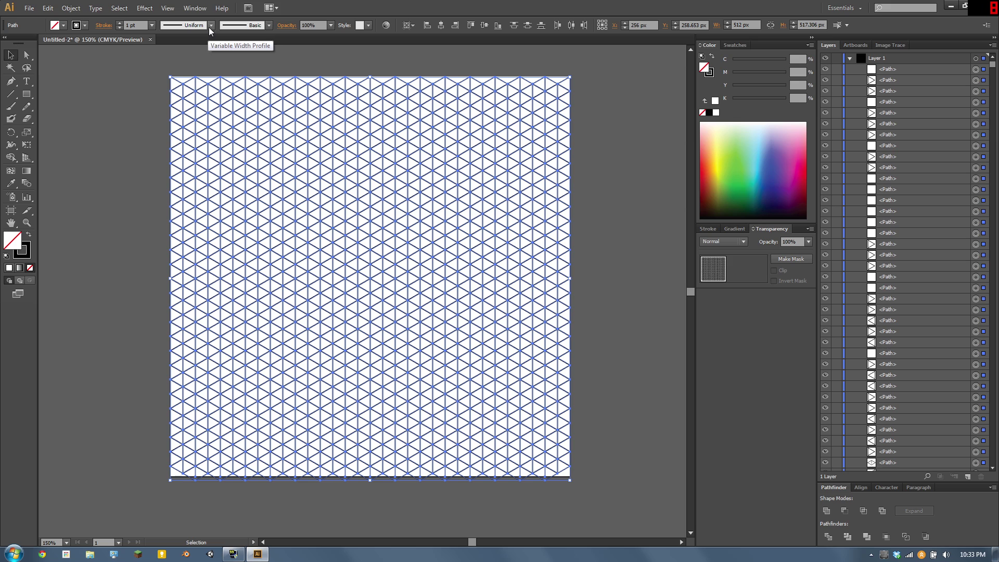
{"action": "left_click", "coordinate": [152, 25]}
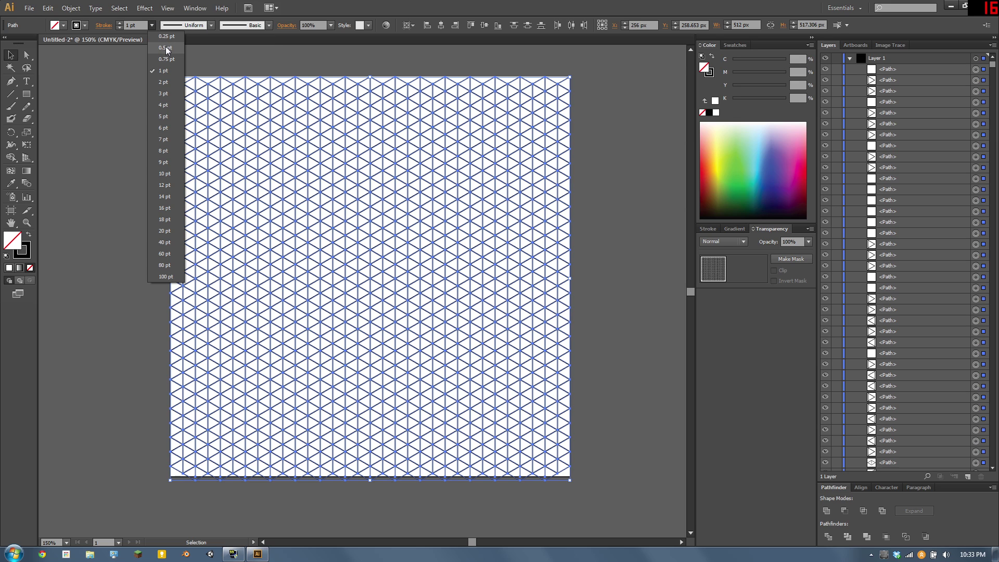
{"action": "left_click", "coordinate": [156, 48]}
{"action": "key", "text": "ctrl+shift+a"}
Step: Select the whole grid and convert it into a Live Paint group with the Live Paint Bucket
{"action": "key", "text": "z"}
{"action": "left_click", "coordinate": [343, 238]}
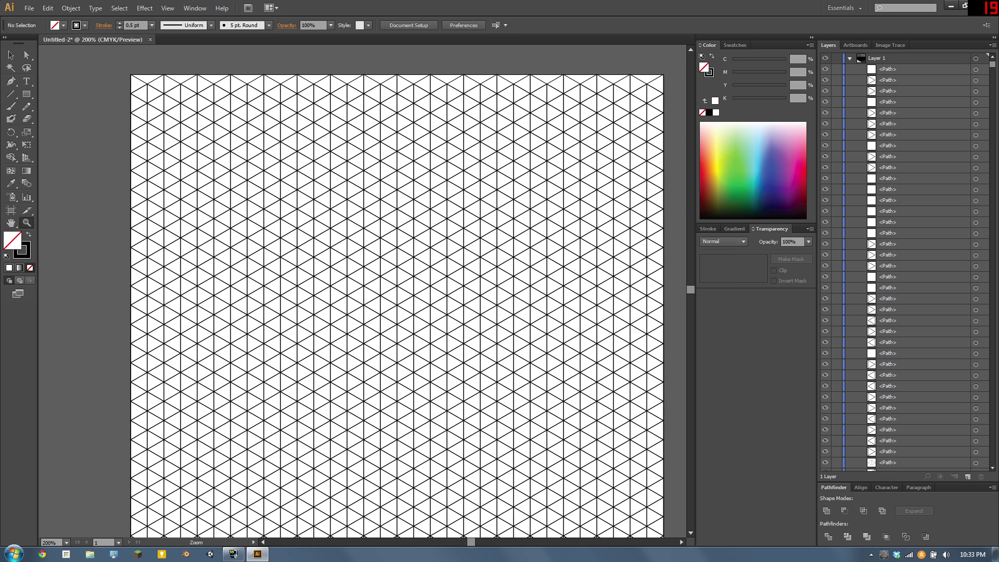
{"action": "left_click_drag", "start_coordinate": [343, 238], "coordinate": [301, 217]}
{"action": "left_click", "coordinate": [9, 56]}
{"action": "left_click_drag", "start_coordinate": [333, 270], "coordinate": [333, 255]}
{"action": "key", "text": "ctrl+a"}
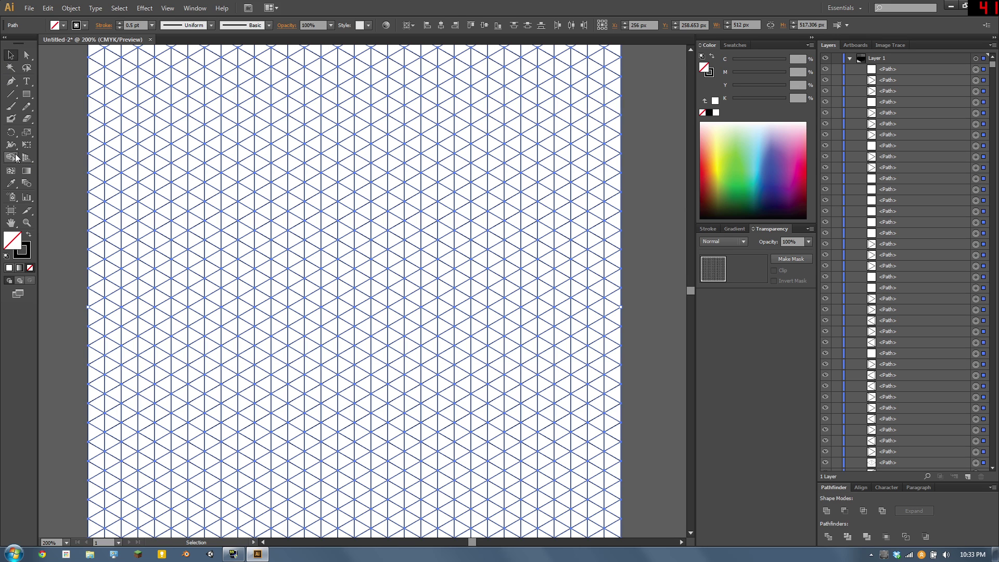
{"action": "left_click", "coordinate": [12, 158]}
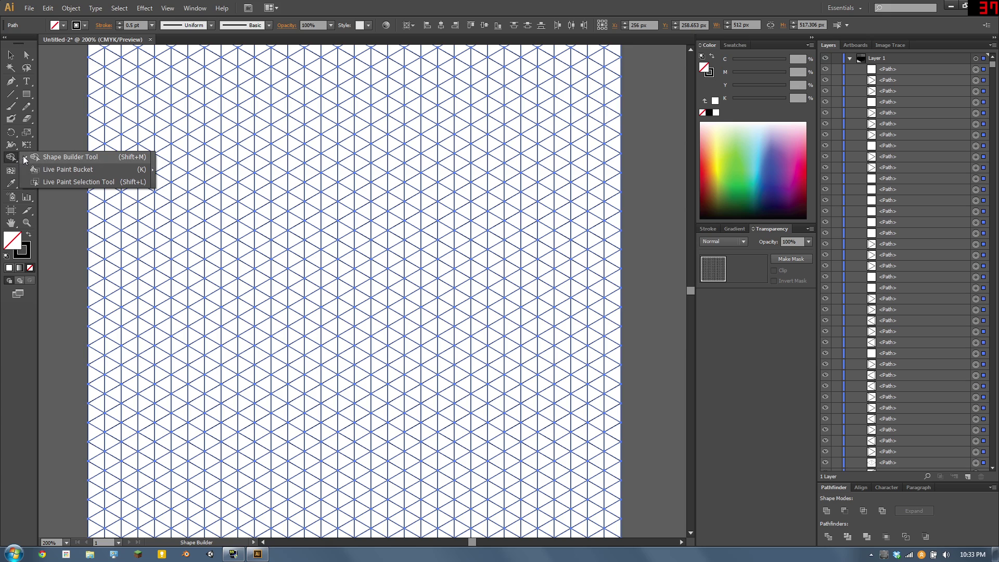
{"action": "left_click", "coordinate": [52, 169]}
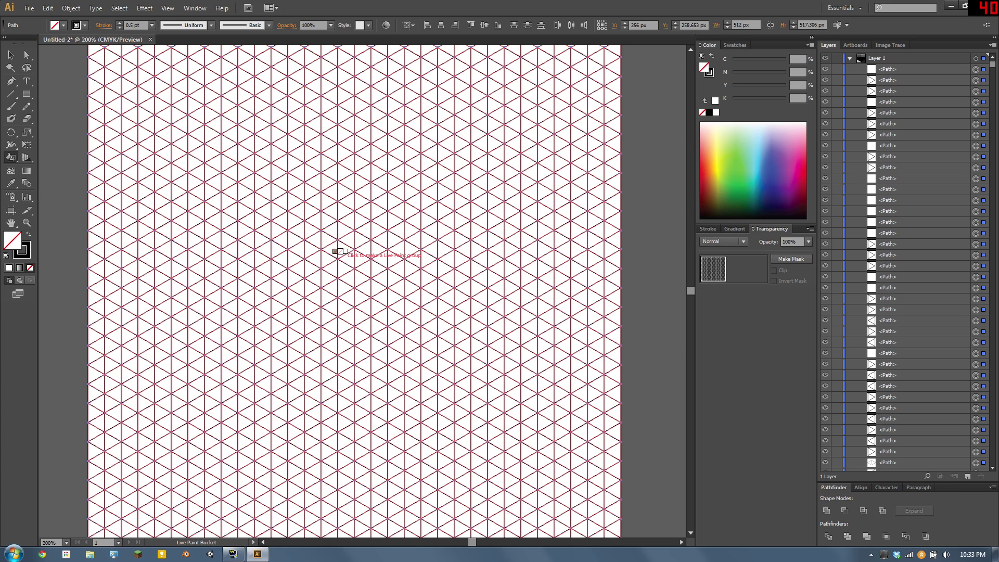
{"action": "scroll", "coordinate": [328, 234], "scroll_direction": "down", "scroll_amount": 1}
{"action": "scroll", "coordinate": [328, 234], "scroll_direction": "right", "scroll_amount": 1}
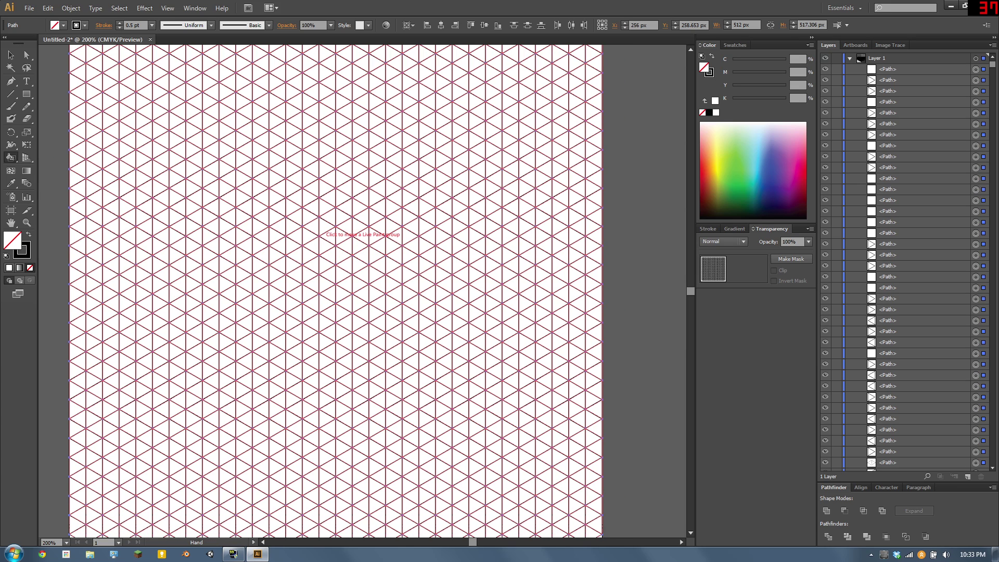
{"action": "left_click", "coordinate": [322, 94]}
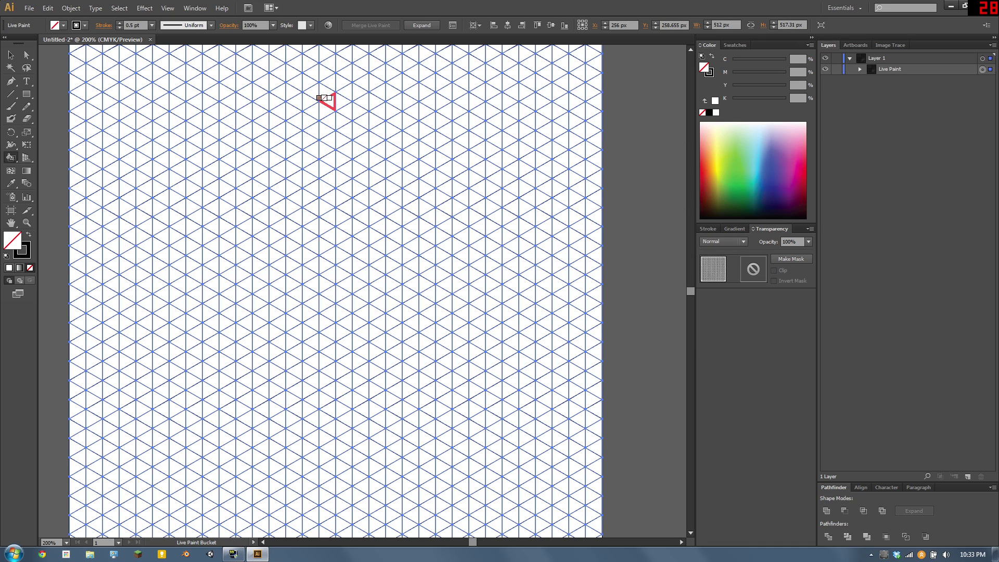
Step: With no stroke and a dark red fill, paint a tall left box face three grid columns wide using the Live Paint Bucket
{"action": "left_click", "coordinate": [85, 25]}
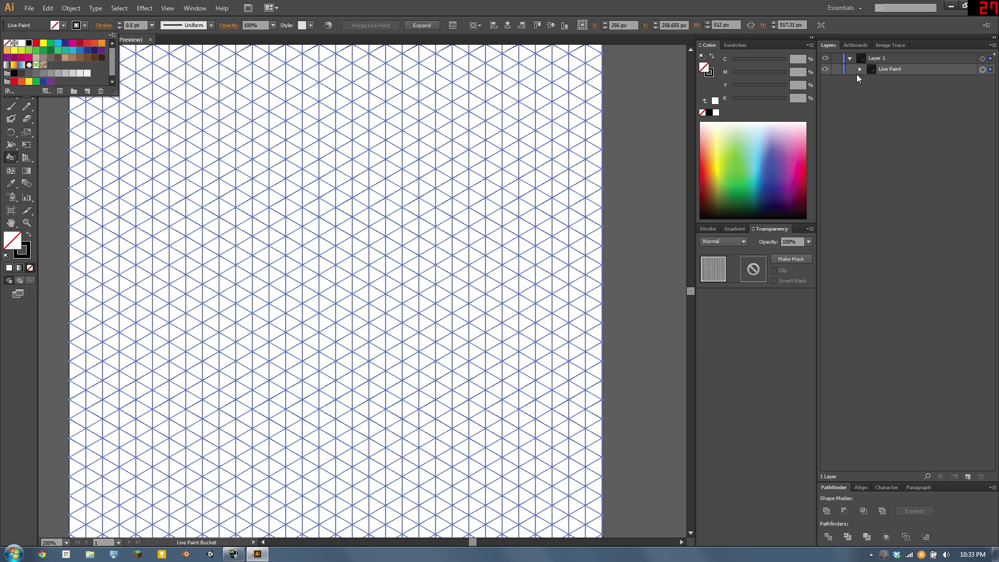
{"action": "left_click", "coordinate": [7, 42]}
{"action": "left_click", "coordinate": [64, 26]}
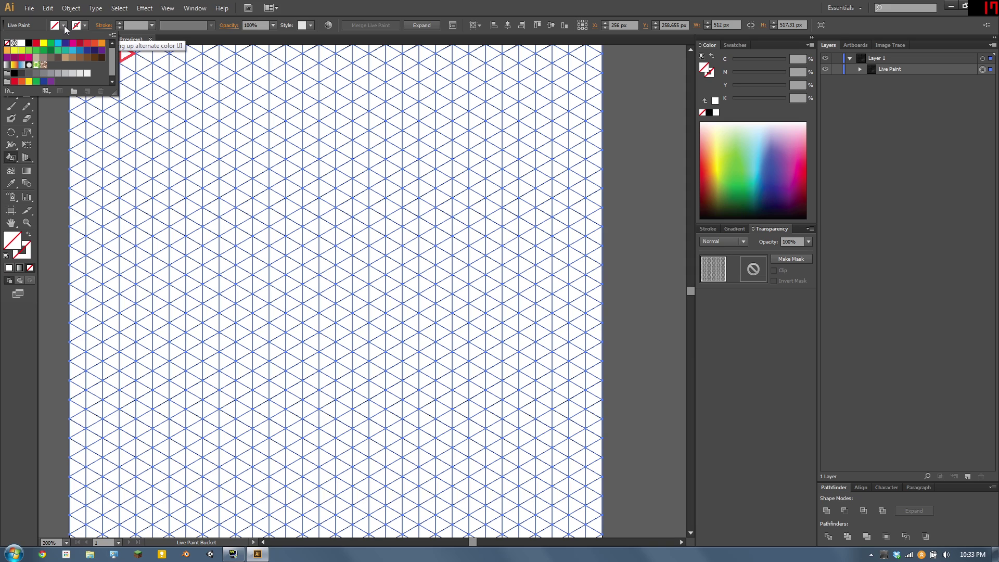
{"action": "left_click", "coordinate": [80, 42]}
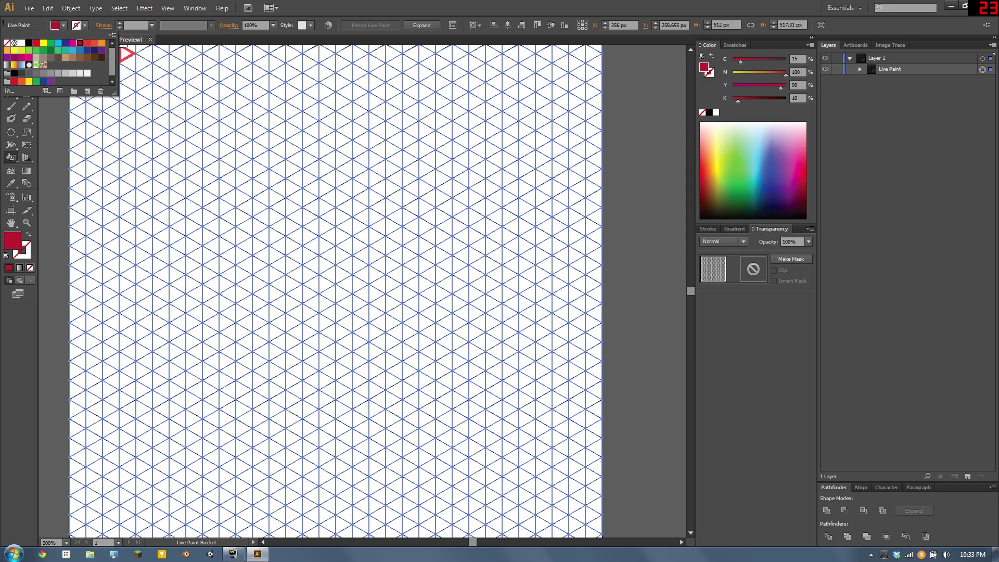
{"action": "mouse_move", "coordinate": [291, 169]}
{"action": "left_mouse_down"}
{"action": "mouse_move", "coordinate": [292, 322]}
{"action": "mouse_move", "coordinate": [327, 368]}
{"action": "mouse_move", "coordinate": [324, 170]}
{"action": "mouse_move", "coordinate": [291, 151]}
{"action": "mouse_move", "coordinate": [310, 338]}
{"action": "mouse_move", "coordinate": [333, 343]}
{"action": "left_mouse_up"}
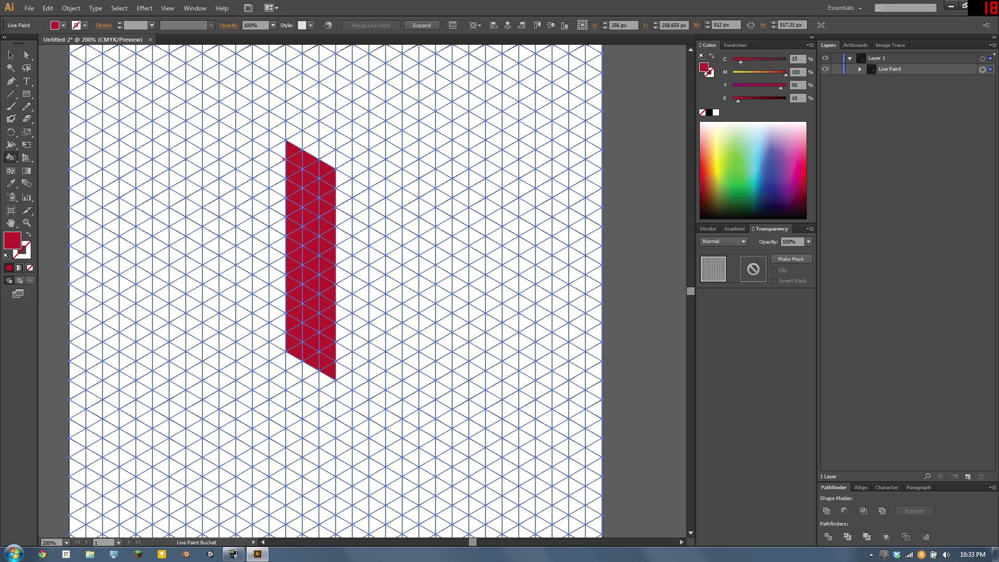
{"action": "left_click", "coordinate": [86, 26]}
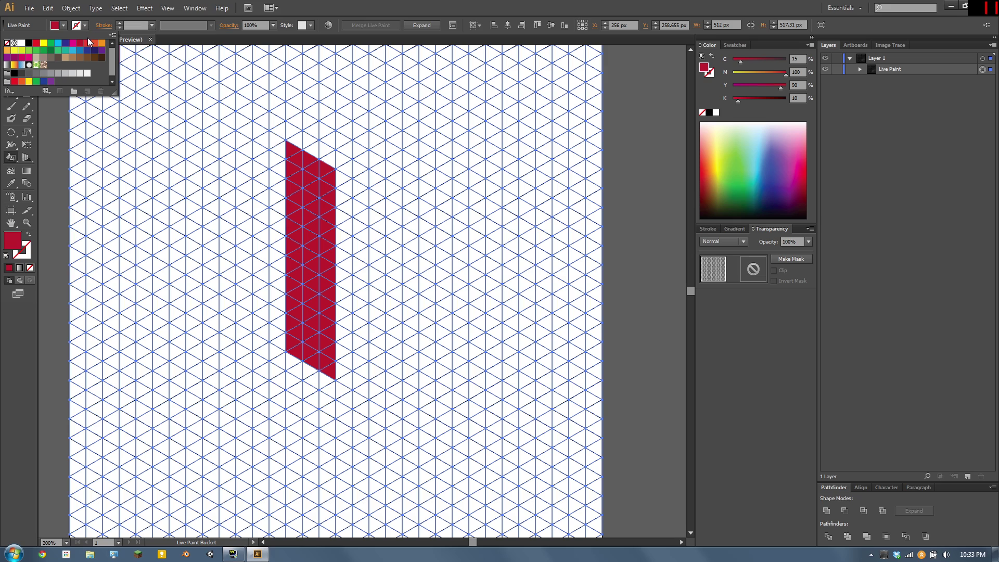
{"action": "left_click", "coordinate": [87, 43]}
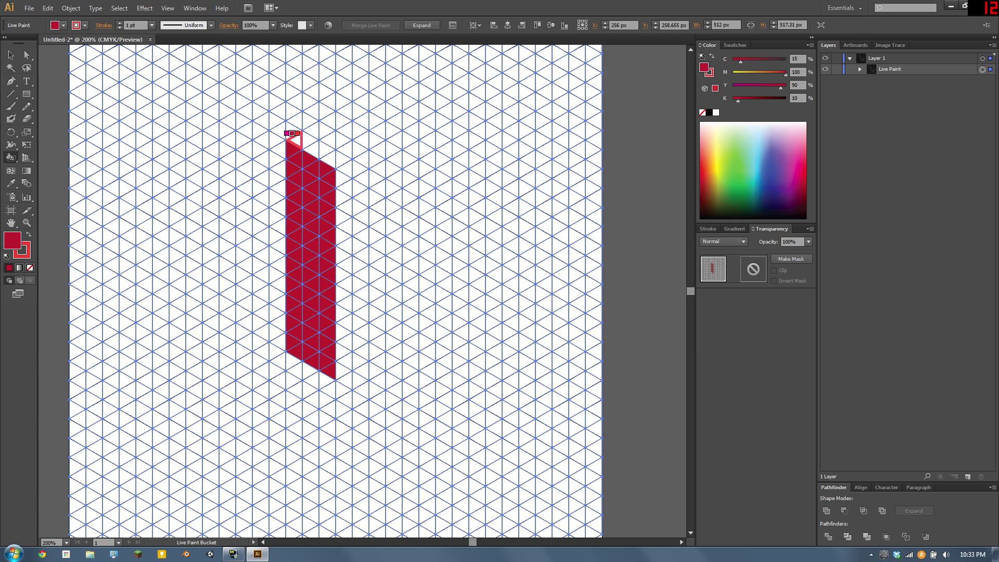
{"action": "mouse_move", "coordinate": [294, 141]}
{"action": "left_mouse_down"}
{"action": "mouse_move", "coordinate": [327, 124]}
{"action": "mouse_move", "coordinate": [375, 138]}
{"action": "mouse_move", "coordinate": [333, 159]}
{"action": "left_mouse_up"}
{"action": "mouse_move", "coordinate": [292, 134]}
{"action": "left_mouse_down"}
{"action": "mouse_move", "coordinate": [320, 151]}
{"action": "mouse_move", "coordinate": [328, 127]}
{"action": "left_mouse_up"}
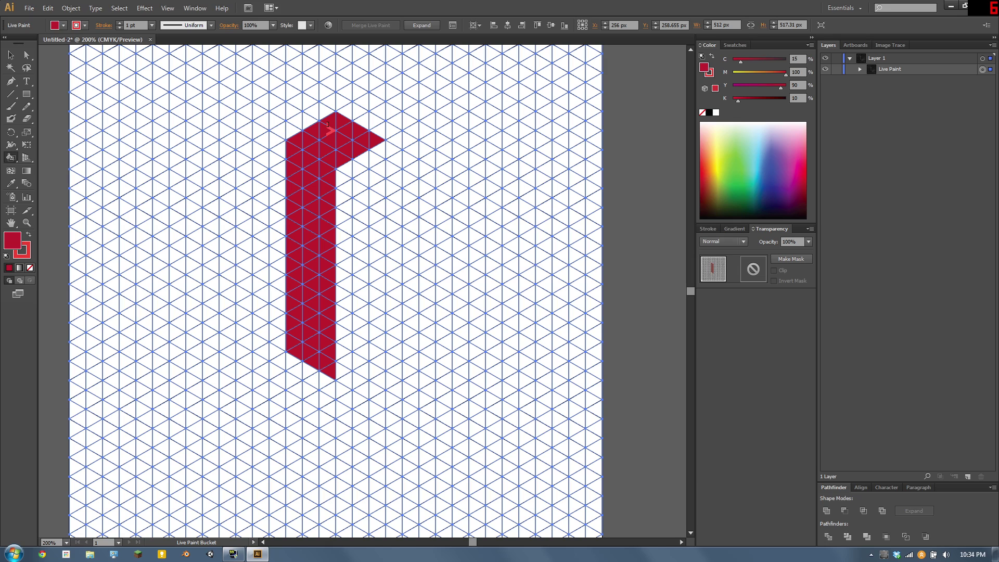
{"action": "key", "text": "v"}
{"action": "left_click", "coordinate": [89, 71]}
{"action": "key", "text": "ctrl+z"}
Step: Paint the box's diamond-shaped top face with a brighter red fill (M 90, Y 85)
{"action": "left_click", "coordinate": [64, 25]}
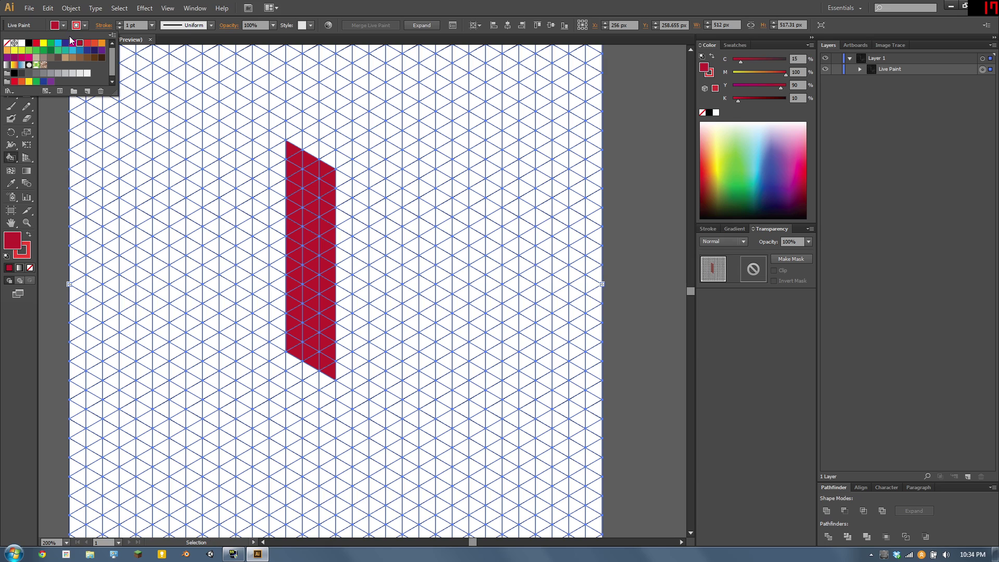
{"action": "left_click", "coordinate": [86, 43]}
{"action": "mouse_move", "coordinate": [294, 136]}
{"action": "left_mouse_down"}
{"action": "mouse_move", "coordinate": [329, 123]}
{"action": "mouse_move", "coordinate": [374, 138]}
{"action": "mouse_move", "coordinate": [330, 159]}
{"action": "mouse_move", "coordinate": [315, 153]}
{"action": "mouse_move", "coordinate": [322, 139]}
{"action": "mouse_move", "coordinate": [341, 139]}
{"action": "mouse_move", "coordinate": [294, 134]}
{"action": "left_mouse_up"}
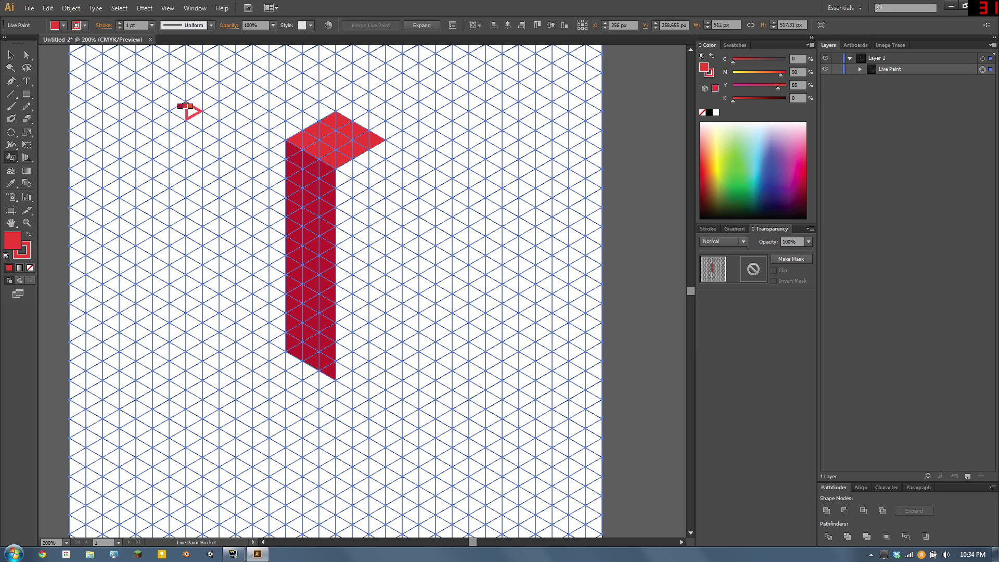
Step: Paint the box's right face with an orange-red fill (M 80, Y 95), then deselect the Live Paint group
{"action": "left_click", "coordinate": [62, 25]}
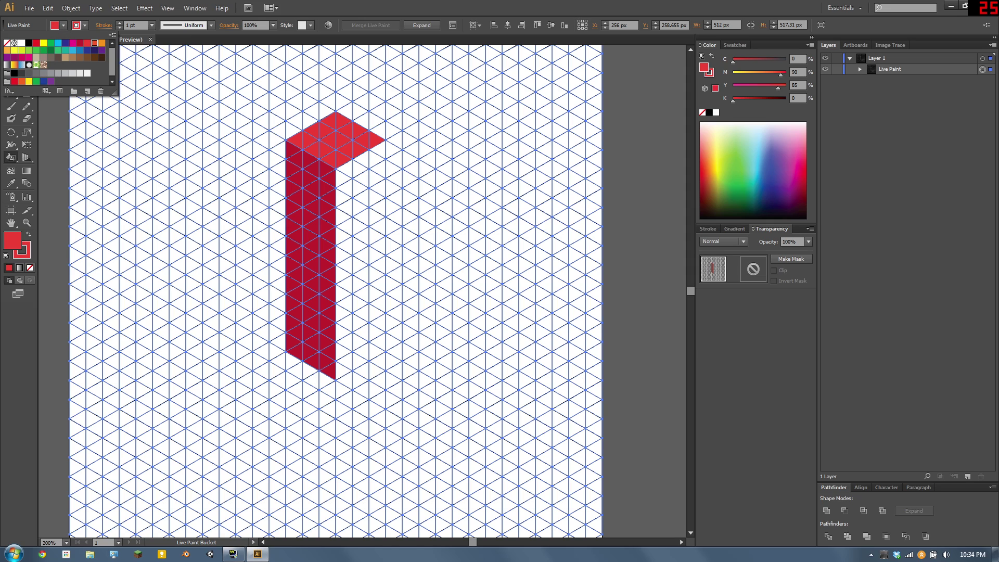
{"action": "left_click", "coordinate": [95, 43]}
{"action": "left_click", "coordinate": [376, 153]}
{"action": "mouse_move", "coordinate": [375, 152]}
{"action": "left_mouse_down"}
{"action": "mouse_move", "coordinate": [343, 180]}
{"action": "mouse_move", "coordinate": [343, 374]}
{"action": "mouse_move", "coordinate": [378, 352]}
{"action": "mouse_move", "coordinate": [376, 161]}
{"action": "mouse_move", "coordinate": [360, 212]}
{"action": "mouse_move", "coordinate": [360, 343]}
{"action": "left_mouse_up"}
{"action": "left_click", "coordinate": [11, 55]}
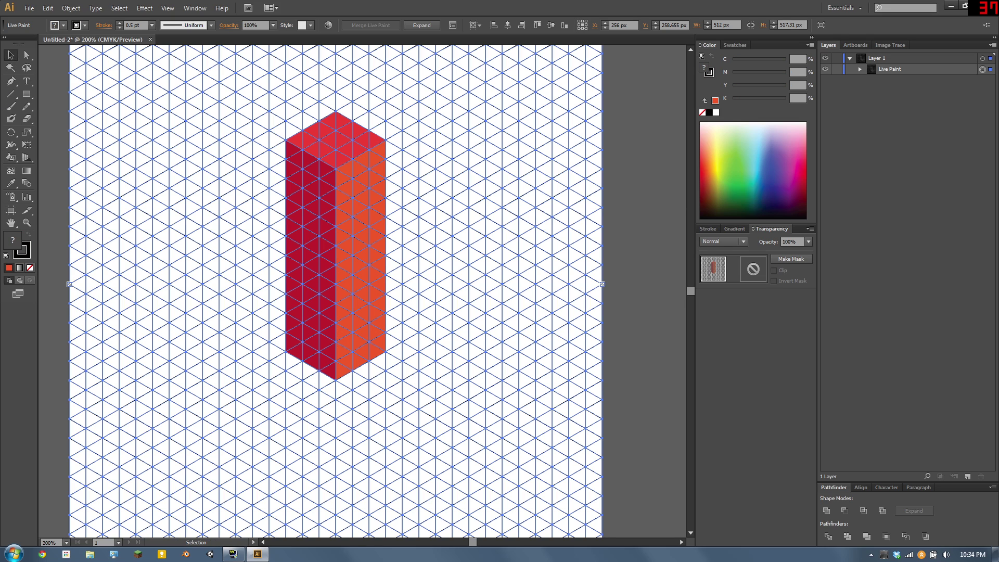
{"action": "left_click", "coordinate": [54, 172]}
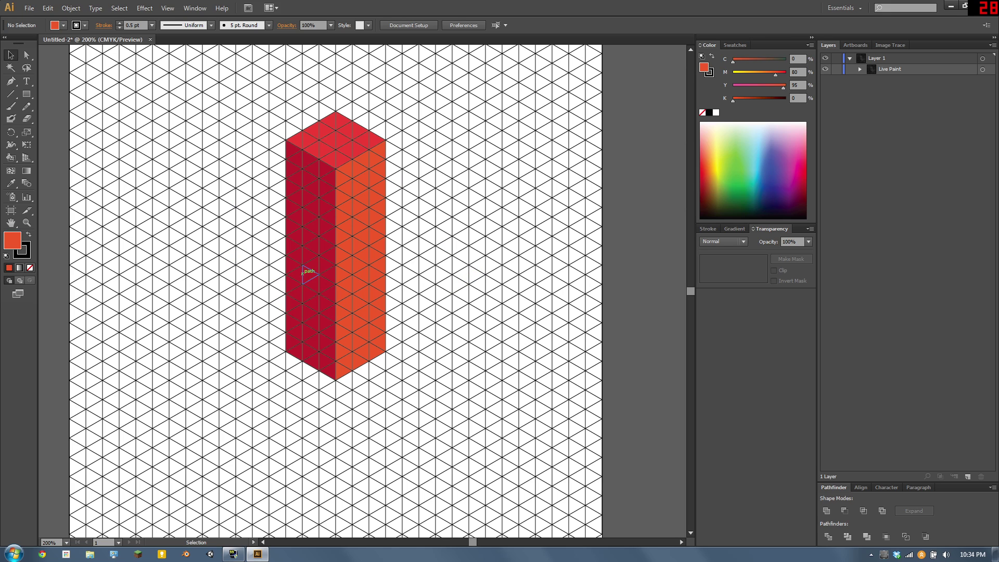
Step: Remove the stroke from the entire Live Paint group to hide the grid lines, then deselect it
{"action": "key", "text": "a"}
{"action": "key", "text": "ctrl+a"}
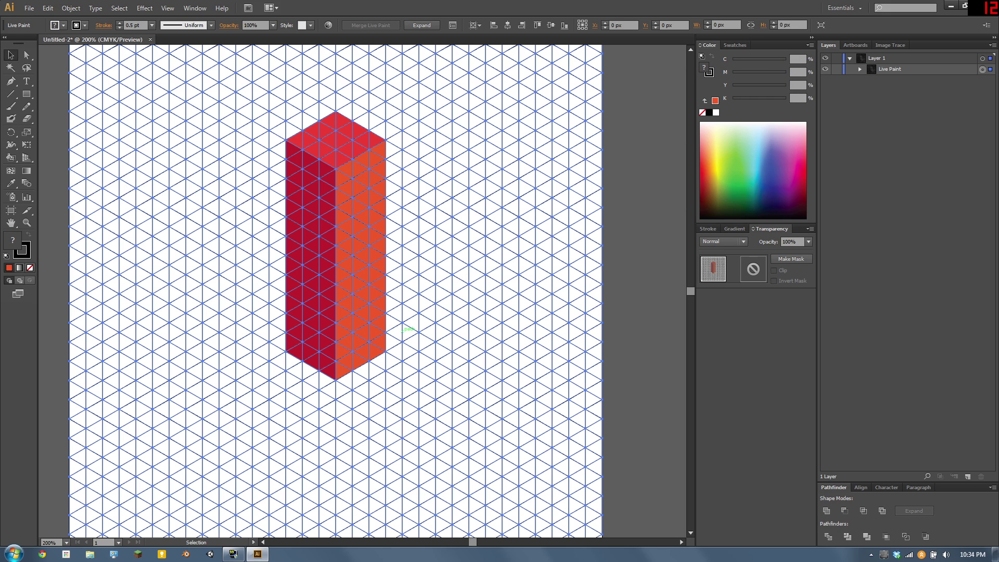
{"action": "left_click", "coordinate": [78, 26]}
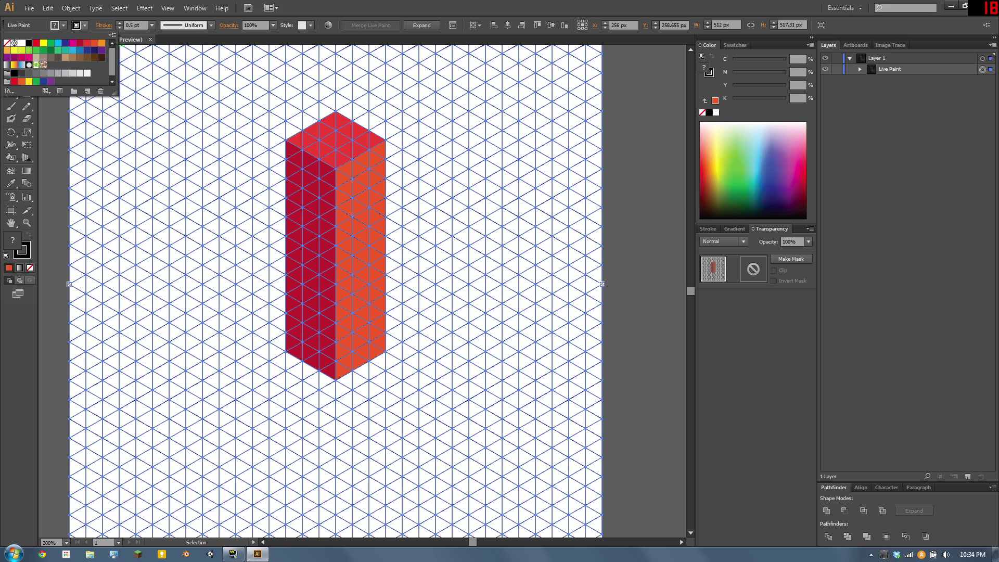
{"action": "left_click", "coordinate": [7, 42]}
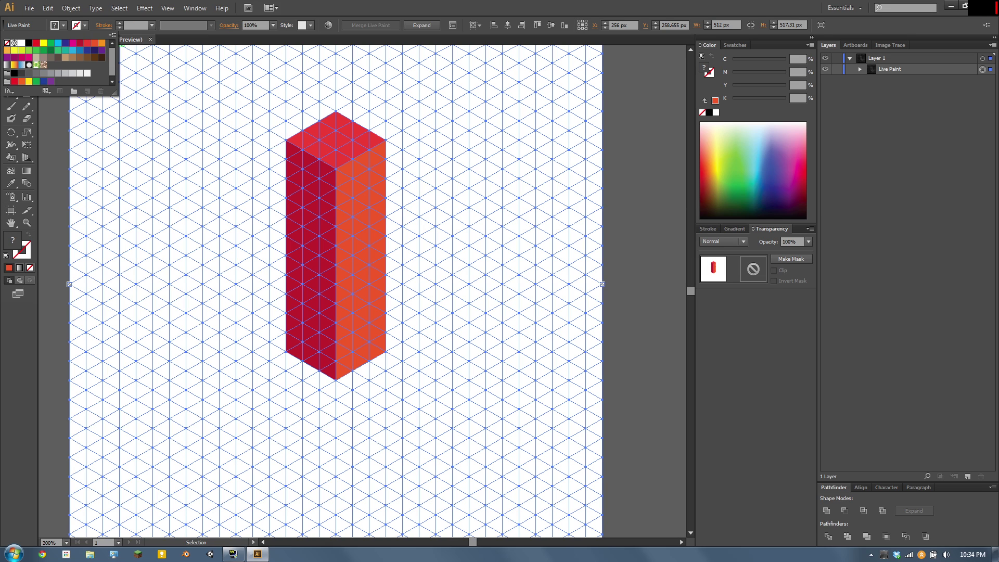
{"action": "left_click", "coordinate": [195, 222]}
{"action": "key", "text": "ctrl+shift+a"}
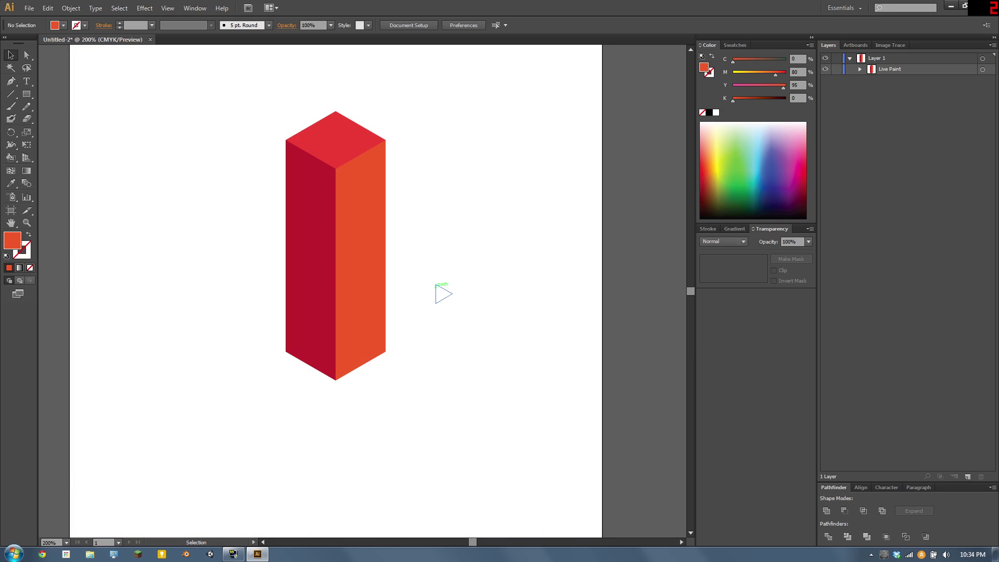
Step: Examine the painted box up close where its faces meet at the upper edges
{"action": "left_click_drag", "start_coordinate": [454, 276], "coordinate": [496, 336]}
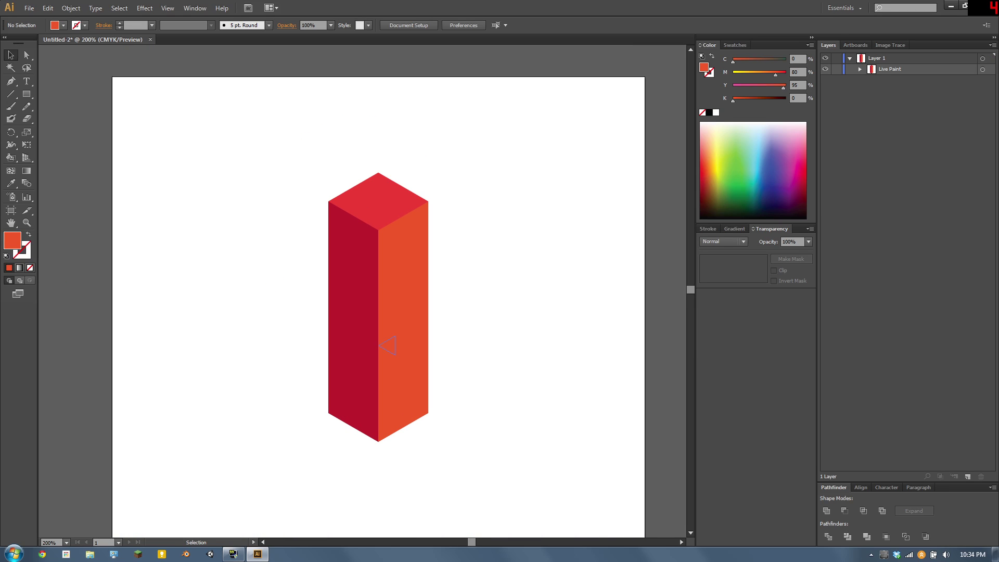
{"action": "key", "text": "z"}
{"action": "left_click_drag", "start_coordinate": [328, 198], "coordinate": [592, 368]}
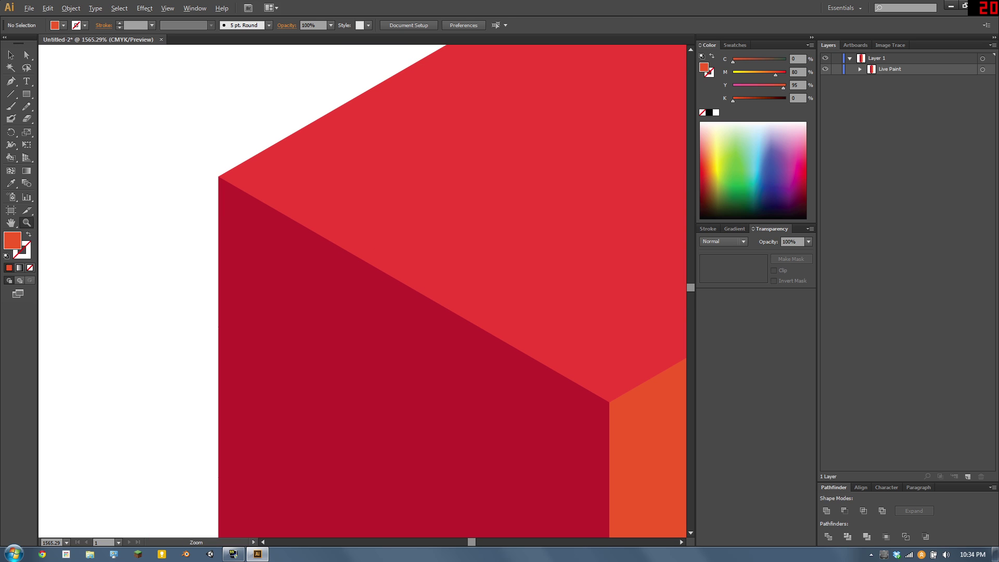
{"action": "left_click", "coordinate": [512, 359], "text": "alt"}
{"action": "left_click", "coordinate": [512, 358], "text": "alt"}
{"action": "left_click", "coordinate": [512, 359], "text": "alt"}
{"action": "left_click", "coordinate": [511, 362], "text": "alt"}
{"action": "left_click", "coordinate": [510, 361], "text": "alt"}
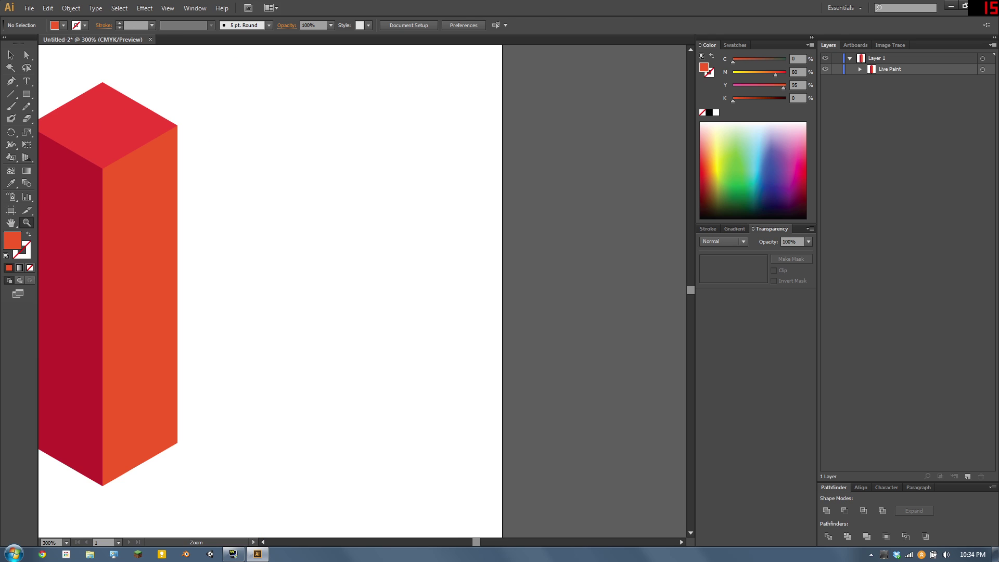
{"action": "left_click_drag", "start_coordinate": [510, 360], "coordinate": [682, 345]}
Step: Start a PNG export of the artwork to the Desktop, look through the anti-aliasing options, and cancel the export
{"action": "left_click", "coordinate": [30, 8]}
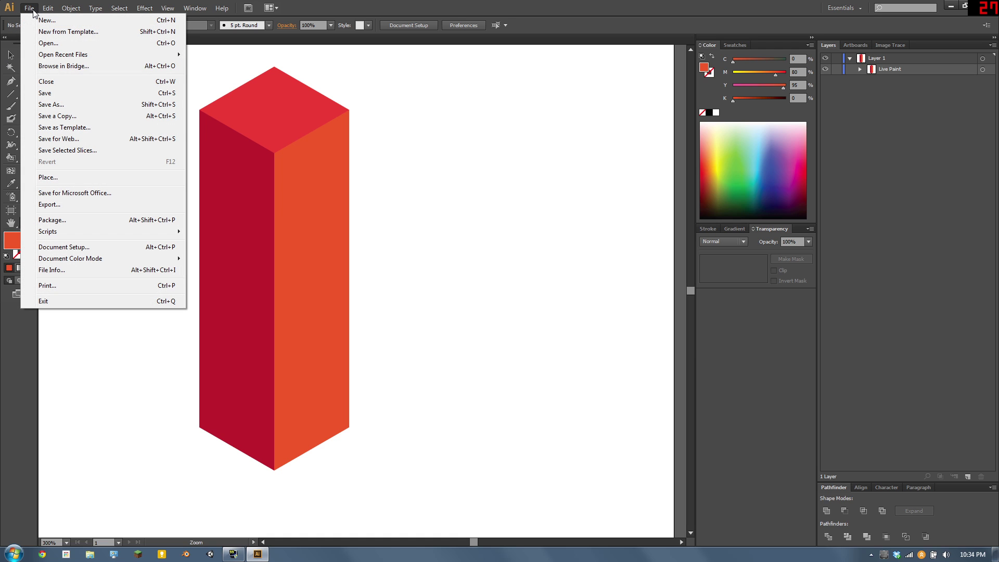
{"action": "left_click", "coordinate": [89, 204]}
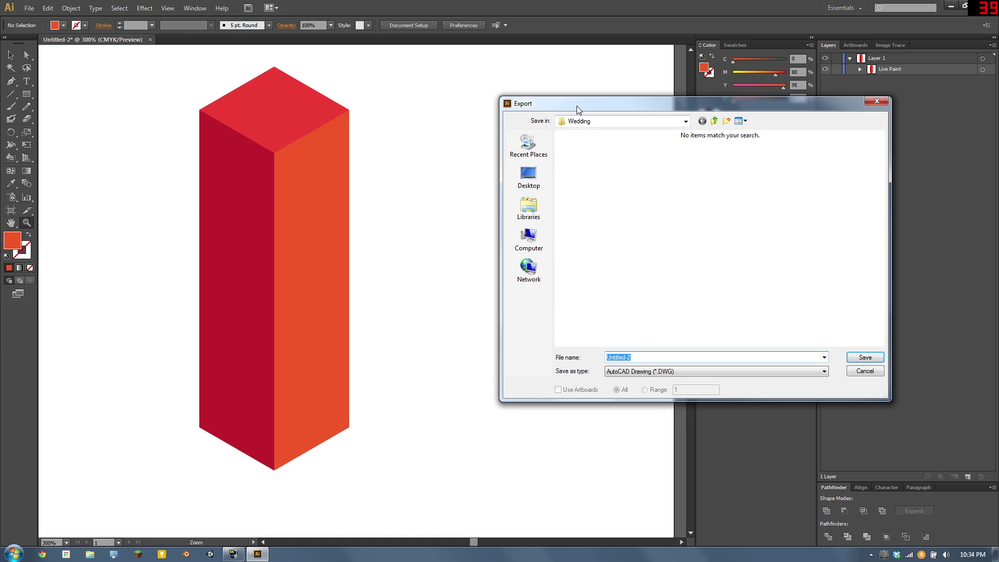
{"action": "left_click_drag", "start_coordinate": [576, 106], "coordinate": [240, 100]}
{"action": "left_click", "coordinate": [192, 170]}
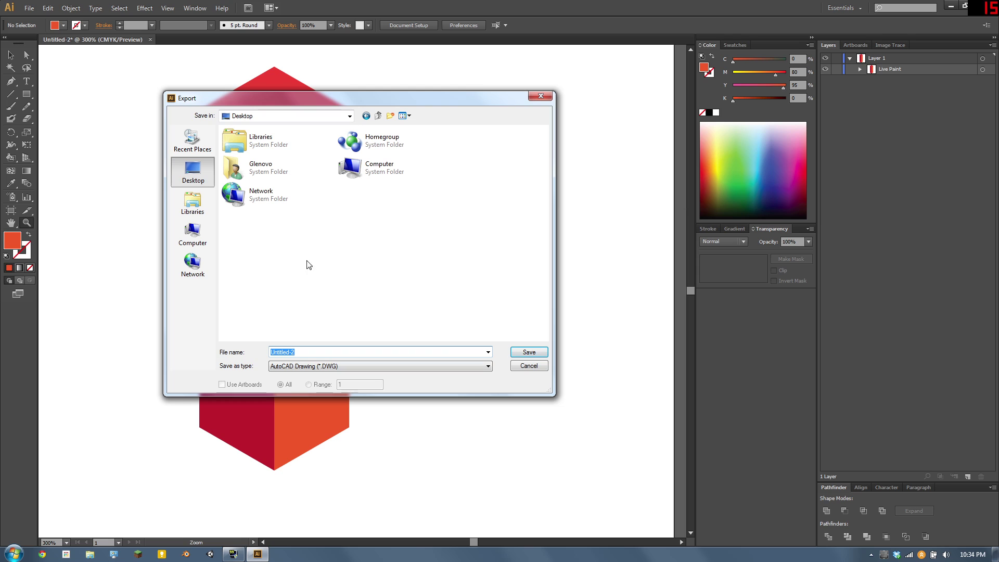
{"action": "left_click", "coordinate": [489, 366]}
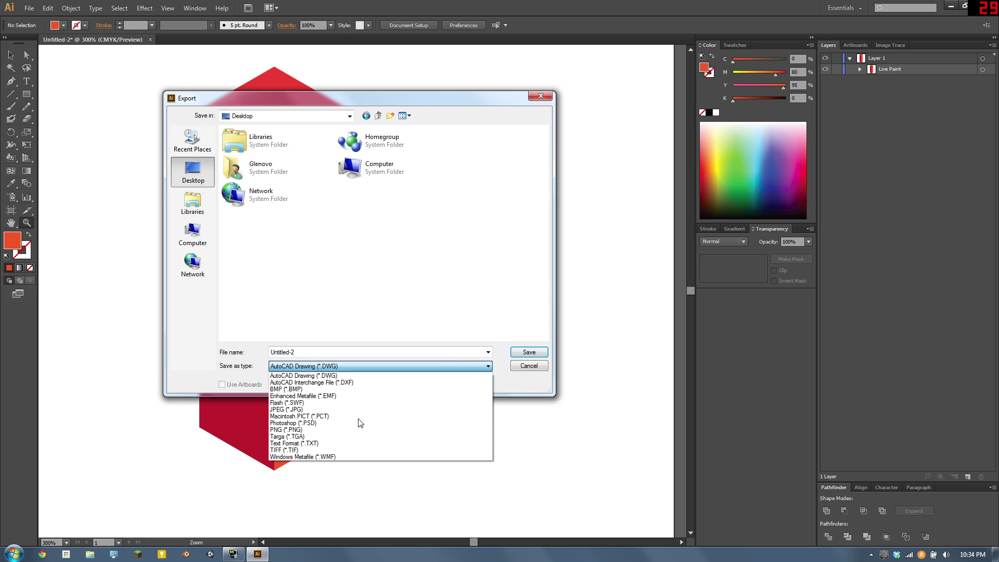
{"action": "left_click", "coordinate": [314, 430]}
{"action": "left_click", "coordinate": [529, 352]}
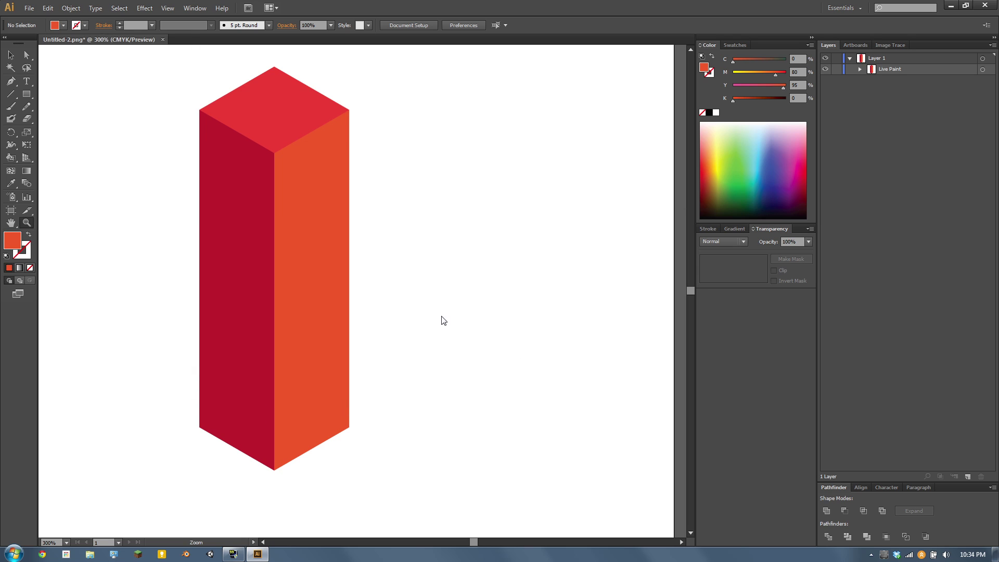
{"action": "left_click", "coordinate": [102, 61]}
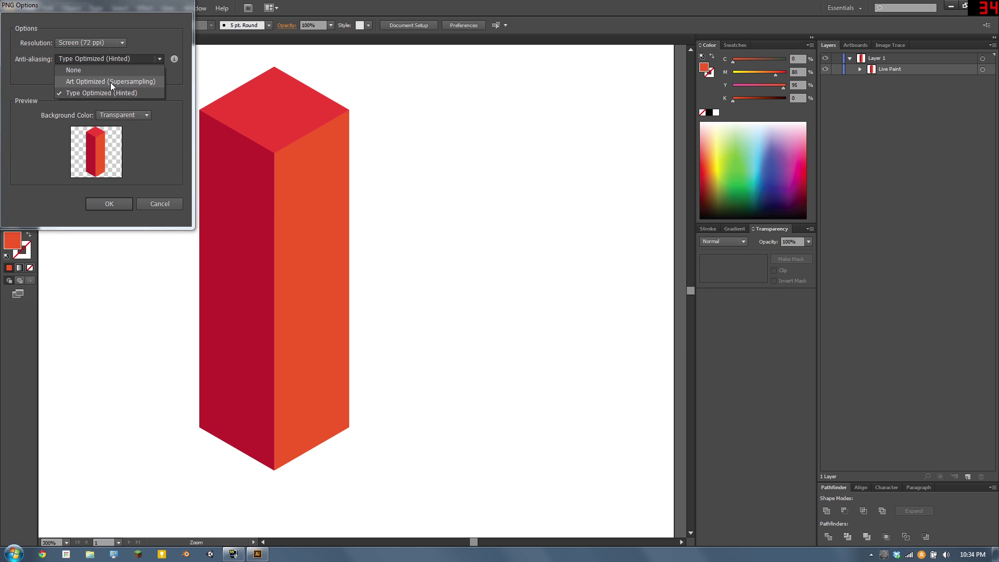
{"action": "left_click", "coordinate": [107, 82]}
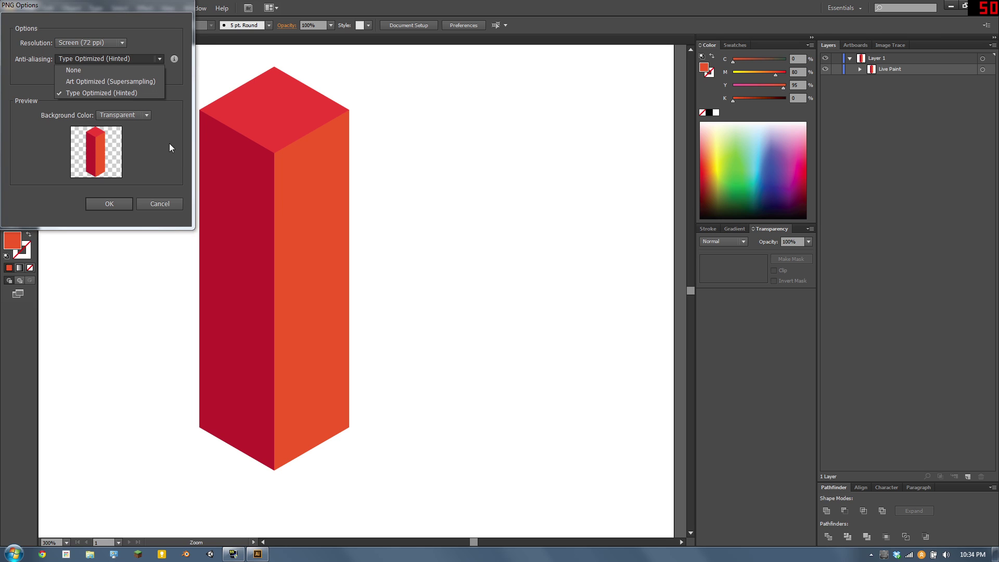
{"action": "left_click", "coordinate": [156, 206]}
{"action": "left_click_drag", "start_coordinate": [274, 260], "coordinate": [350, 281]}
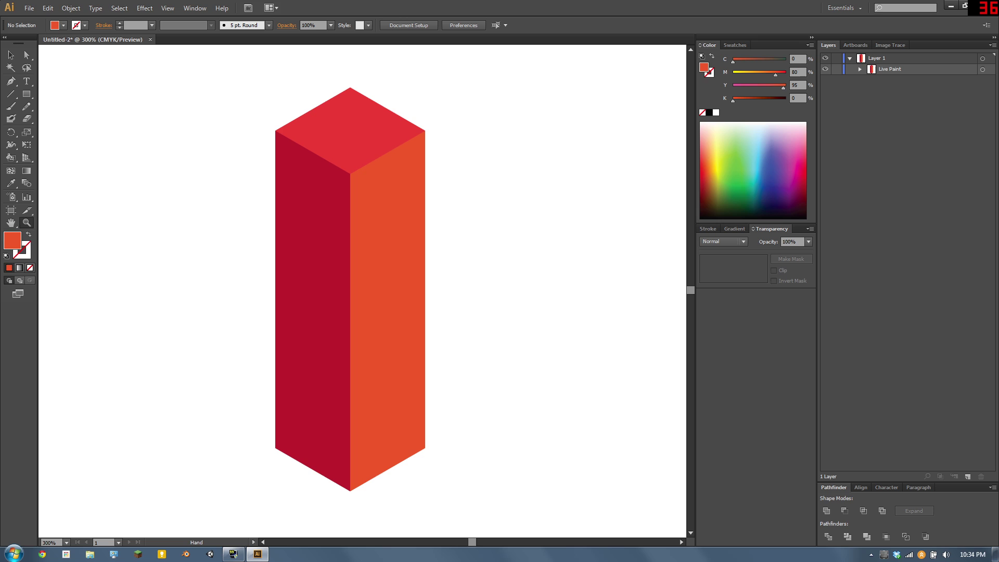
{"action": "left_click", "coordinate": [11, 55]}
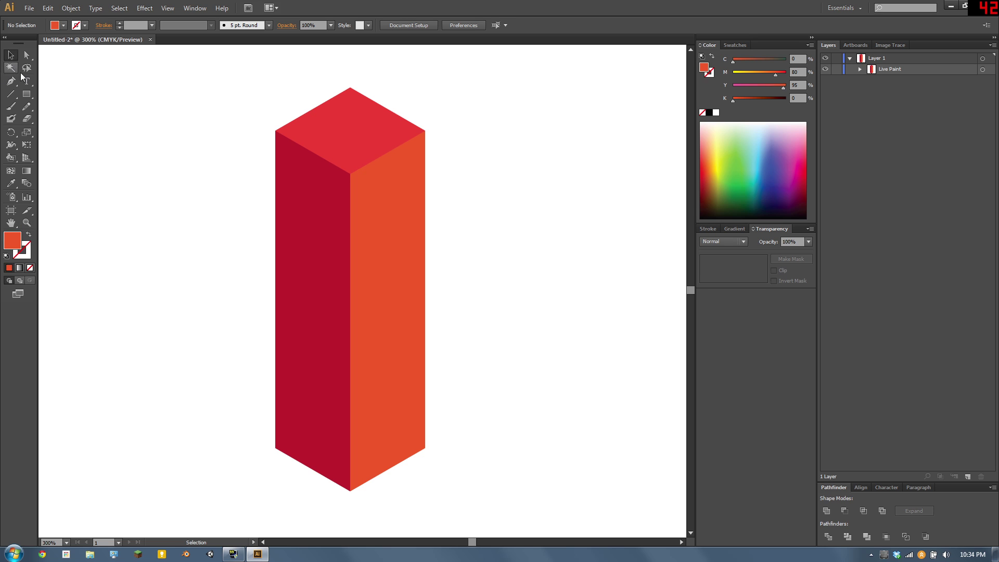
{"action": "left_click_drag", "start_coordinate": [62, 128], "coordinate": [296, 135]}
{"action": "left_click_drag", "start_coordinate": [520, 234], "coordinate": [304, 231]}
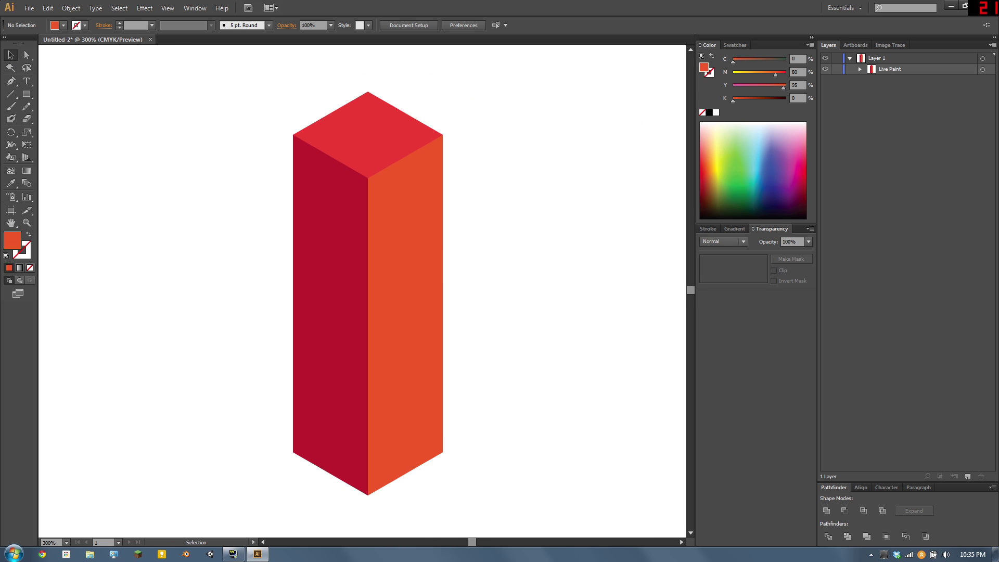